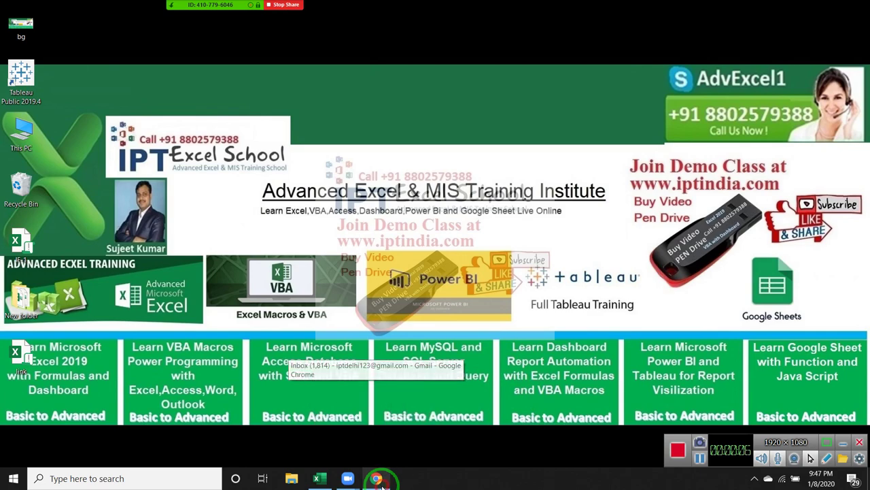
Step: Restore the Chrome window with the Gmail inbox and scroll through the messages
{"action": "left_click", "coordinate": [289, 446]}
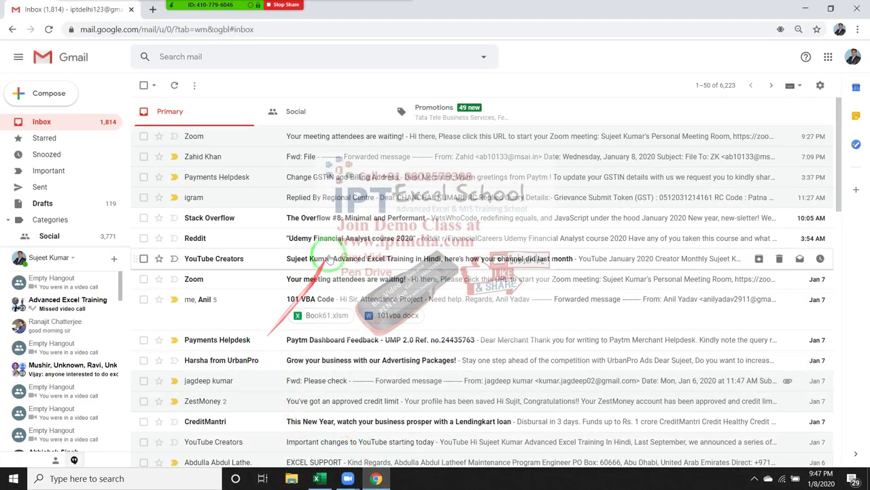
{"action": "mouse_move", "coordinate": [435, 339]}
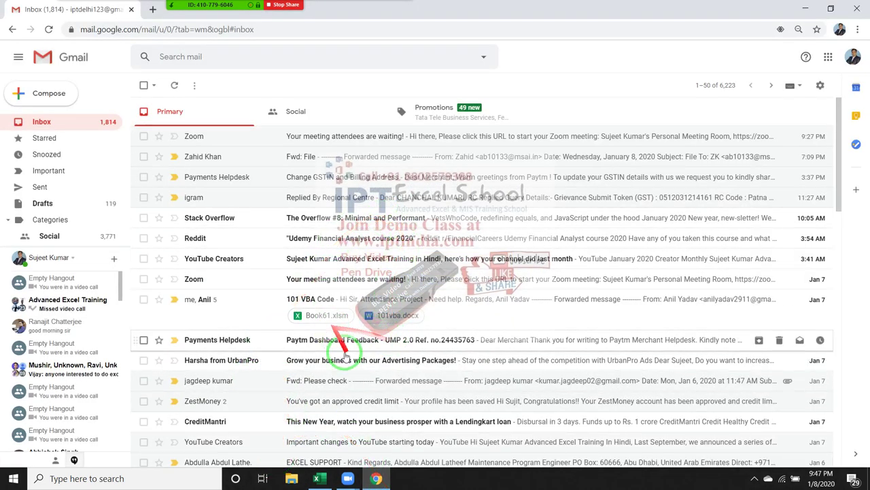
{"action": "scroll", "coordinate": [371, 388], "scroll_direction": "down", "scroll_amount": 1}
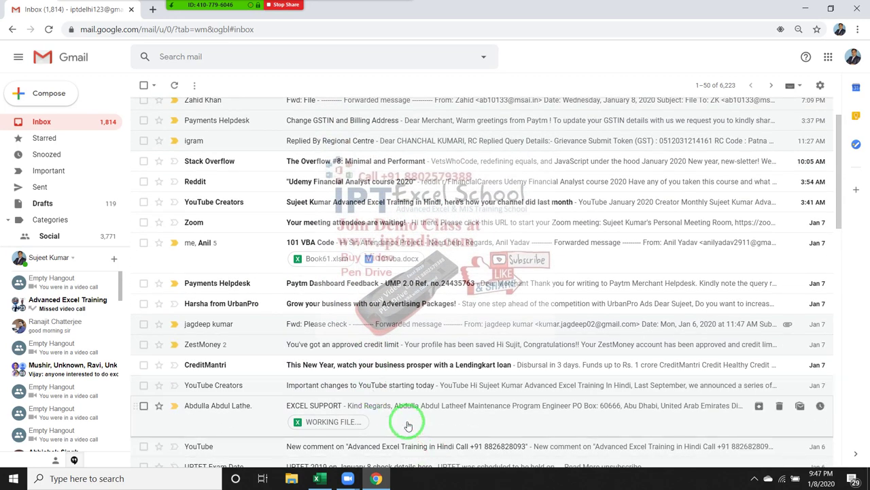
{"action": "scroll", "coordinate": [398, 393], "scroll_direction": "up", "scroll_amount": 2}
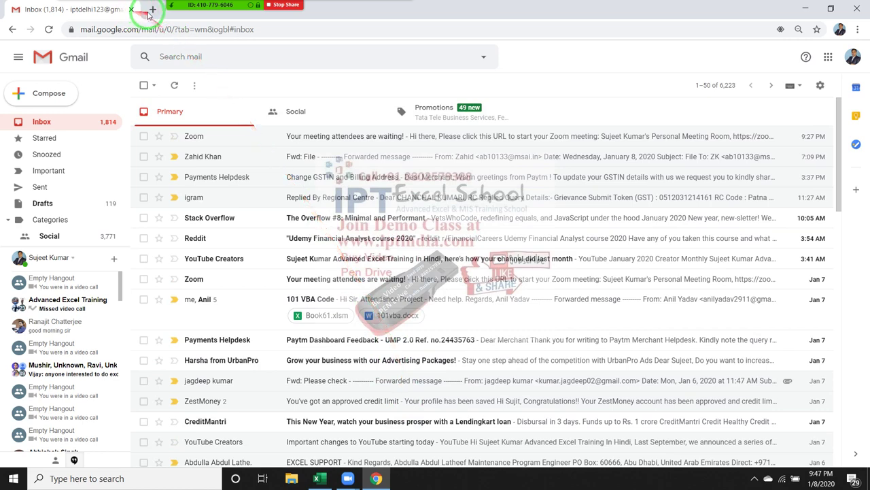
Step: Open Google Drive in a new tab and show the Shared with me files
{"action": "left_click", "coordinate": [151, 11]}
{"action": "type", "text": "dr"}
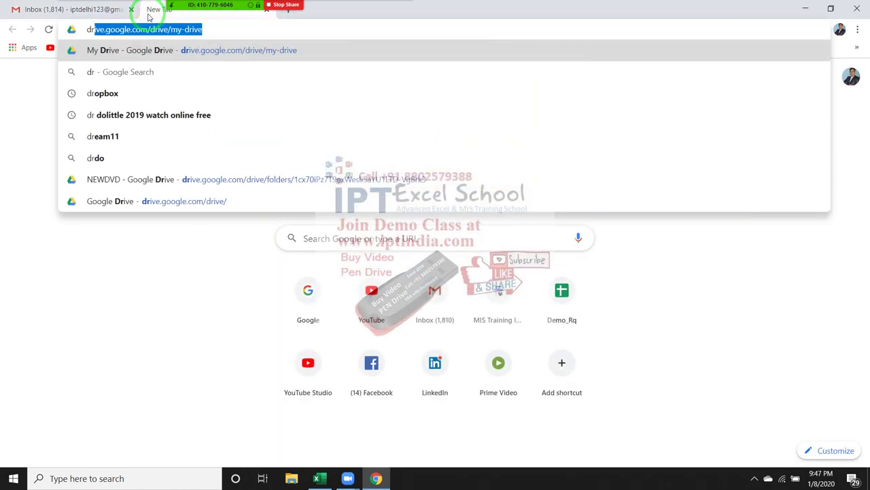
{"action": "key", "text": "Return"}
{"action": "left_click", "coordinate": [71, 152]}
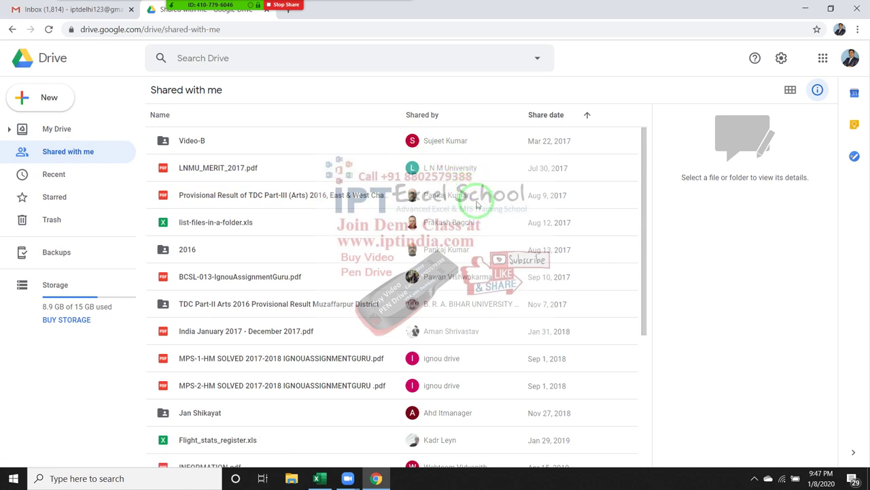
{"action": "mouse_move", "coordinate": [546, 115]}
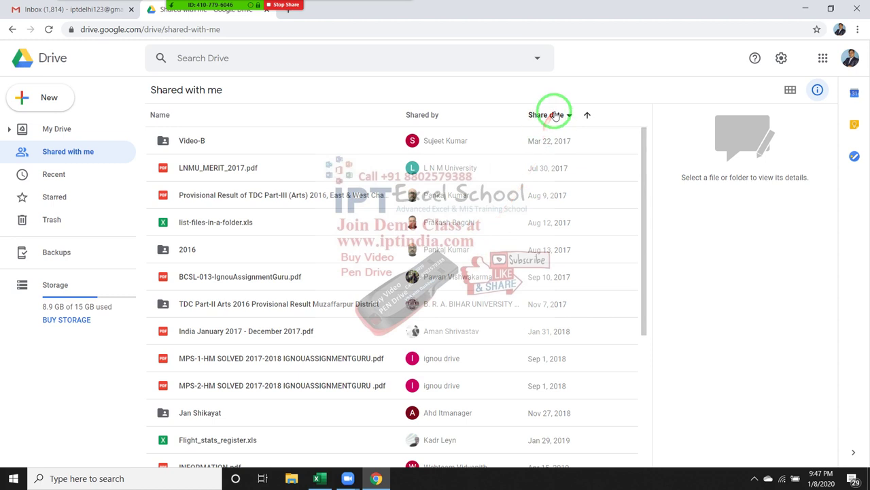
Step: Sort the shared files by share date, newest first, then return to the Gmail tab
{"action": "left_click", "coordinate": [556, 115]}
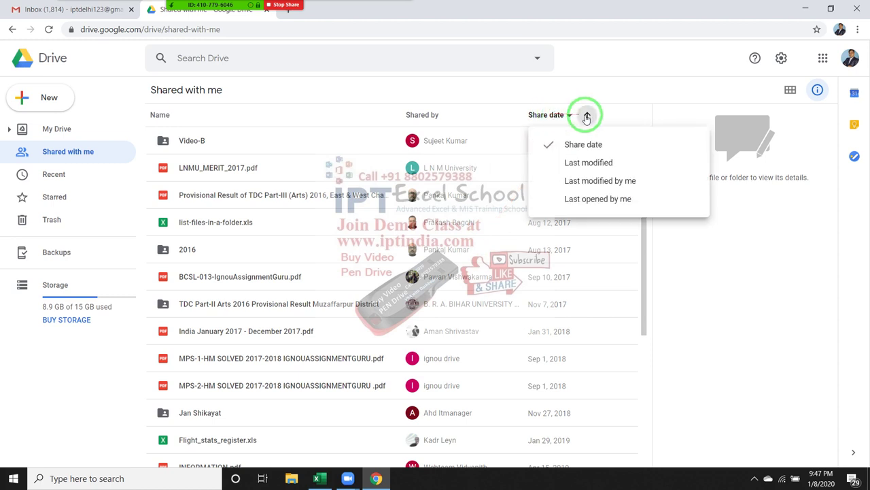
{"action": "left_click", "coordinate": [586, 115]}
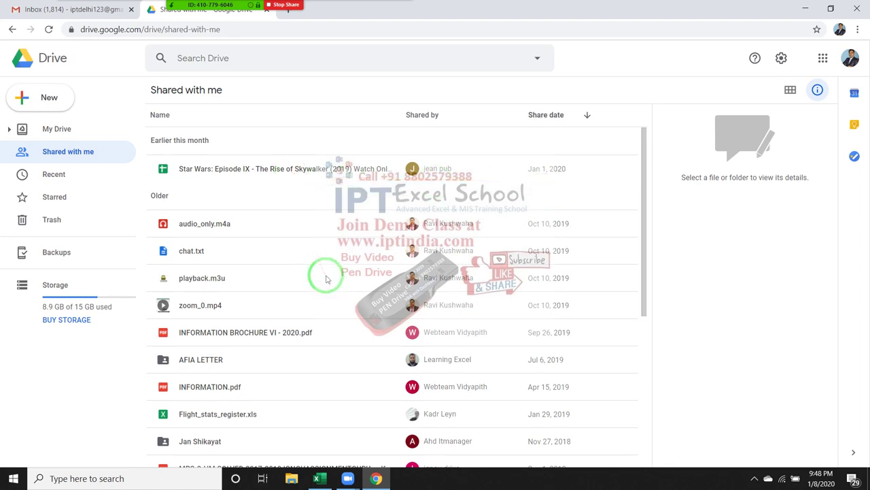
{"action": "scroll", "coordinate": [325, 275], "scroll_direction": "down", "scroll_amount": 2}
{"action": "scroll", "coordinate": [326, 278], "scroll_direction": "down", "scroll_amount": 2}
{"action": "scroll", "coordinate": [326, 279], "scroll_direction": "up", "scroll_amount": 1}
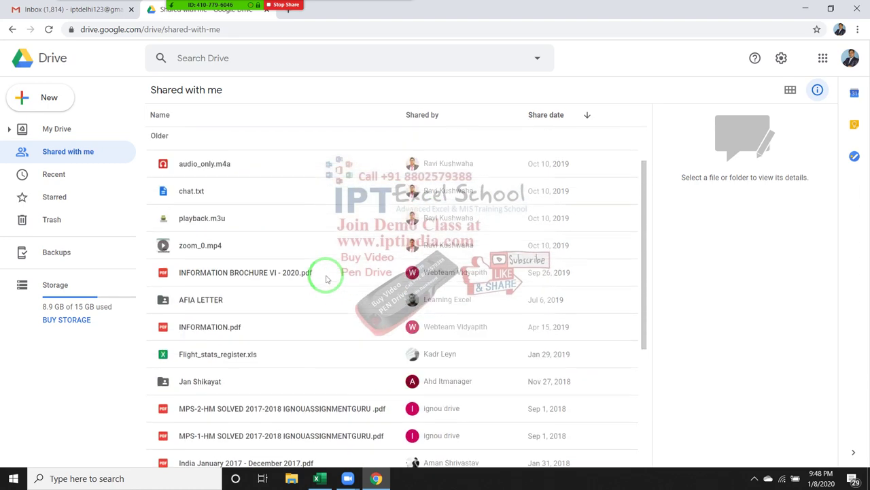
{"action": "scroll", "coordinate": [327, 279], "scroll_direction": "up", "scroll_amount": 2}
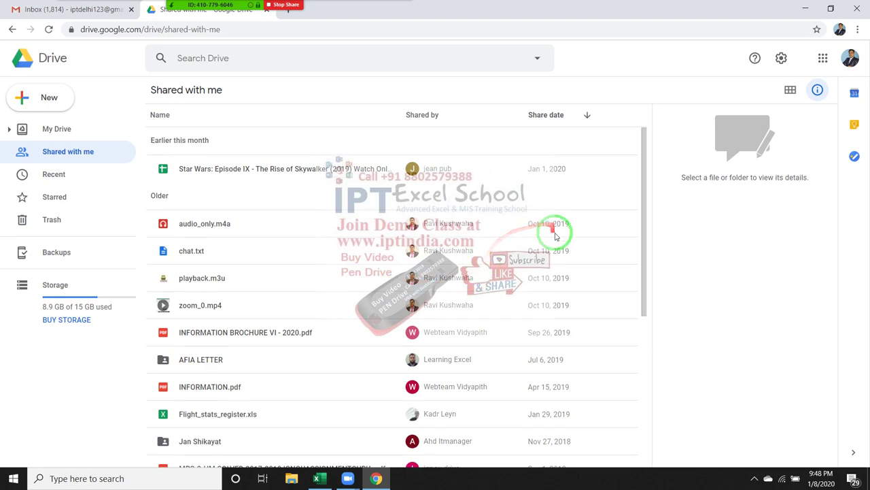
{"action": "scroll", "coordinate": [557, 235], "scroll_direction": "down", "scroll_amount": 3}
{"action": "scroll", "coordinate": [558, 241], "scroll_direction": "down", "scroll_amount": 2}
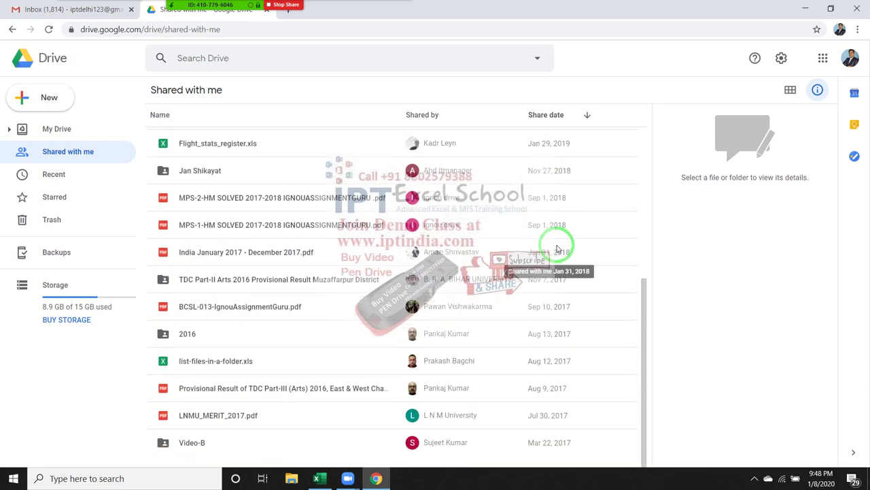
{"action": "scroll", "coordinate": [558, 248], "scroll_direction": "up", "scroll_amount": 2}
{"action": "scroll", "coordinate": [557, 248], "scroll_direction": "up", "scroll_amount": 3}
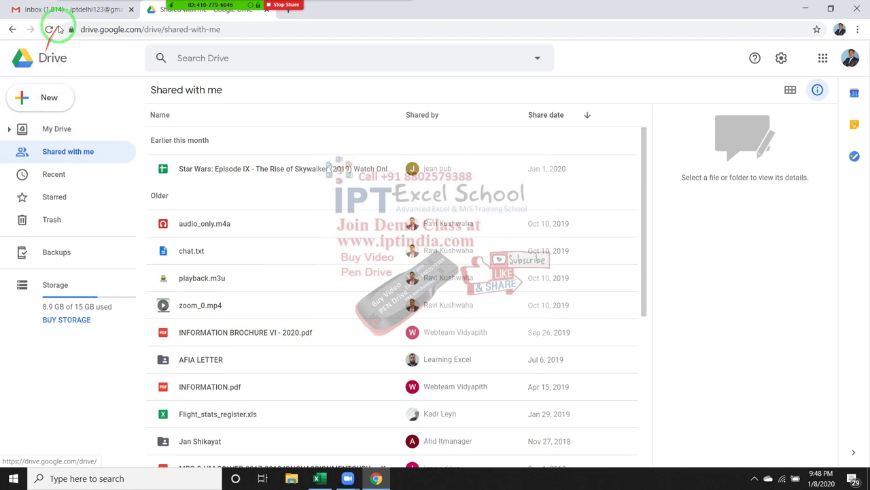
{"action": "left_click", "coordinate": [73, 9]}
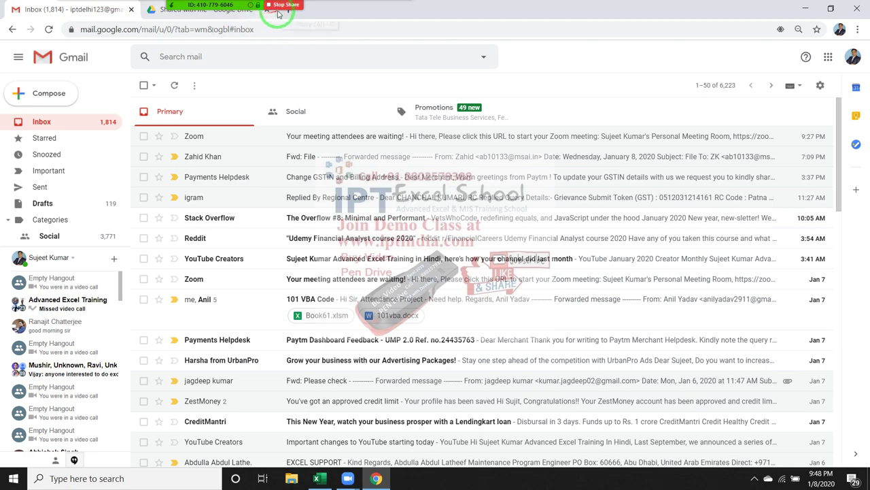
Step: Load My Drive in a new tab and create a blank Google Sheets spreadsheet from New
{"action": "left_click", "coordinate": [287, 13]}
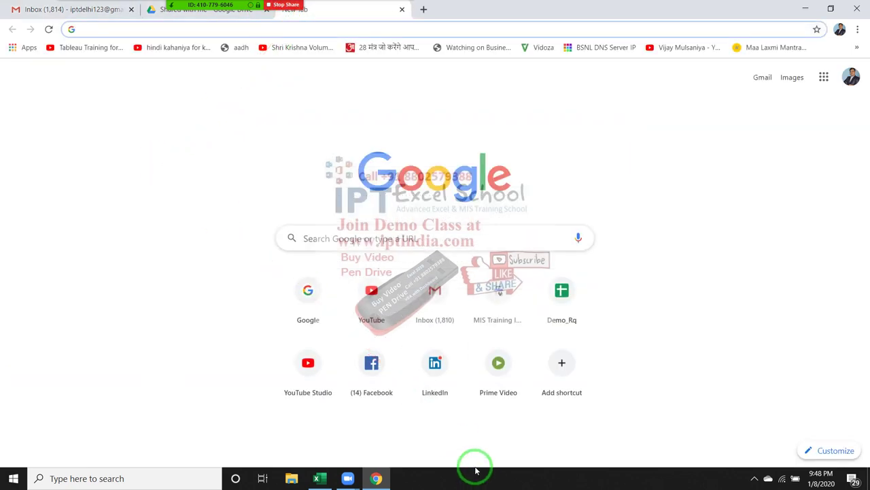
{"action": "type", "text": "dr"}
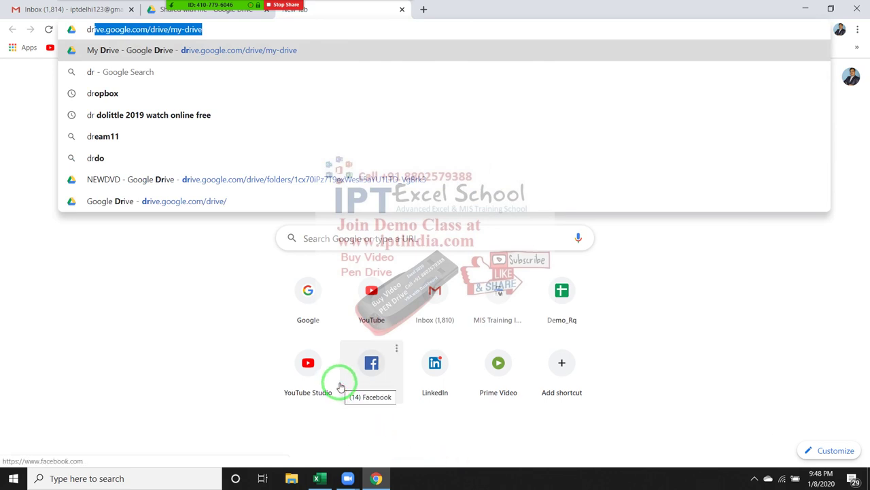
{"action": "key", "text": "Return"}
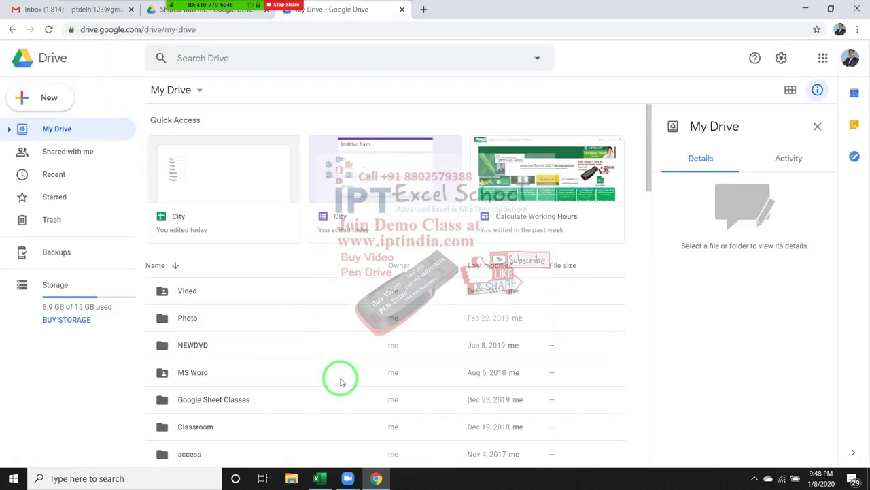
{"action": "left_click", "coordinate": [53, 100]}
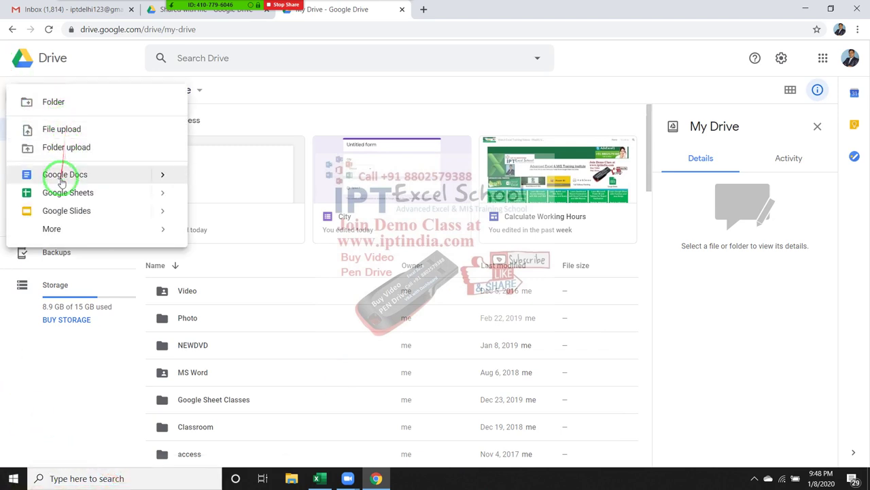
{"action": "left_click", "coordinate": [61, 198]}
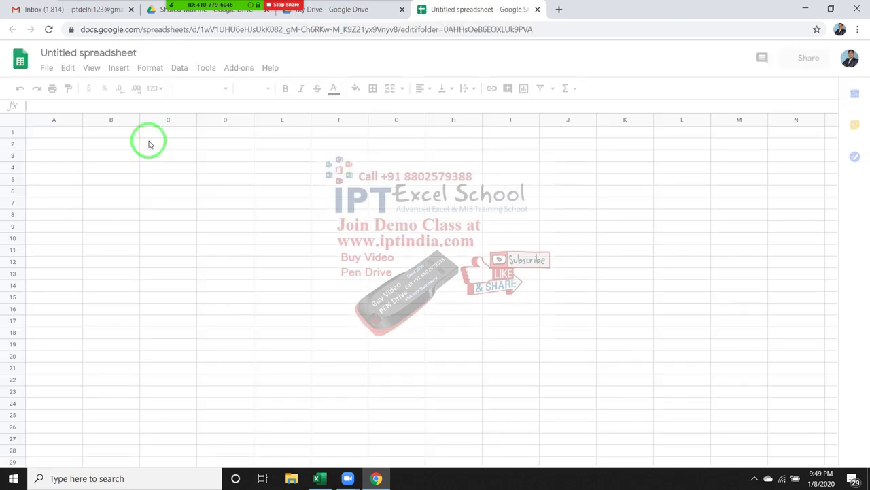
Step: Insert a linked Google Form into the spreadsheet and close the Forms tab
{"action": "left_click_drag", "start_coordinate": [152, 136], "coordinate": [105, 148]}
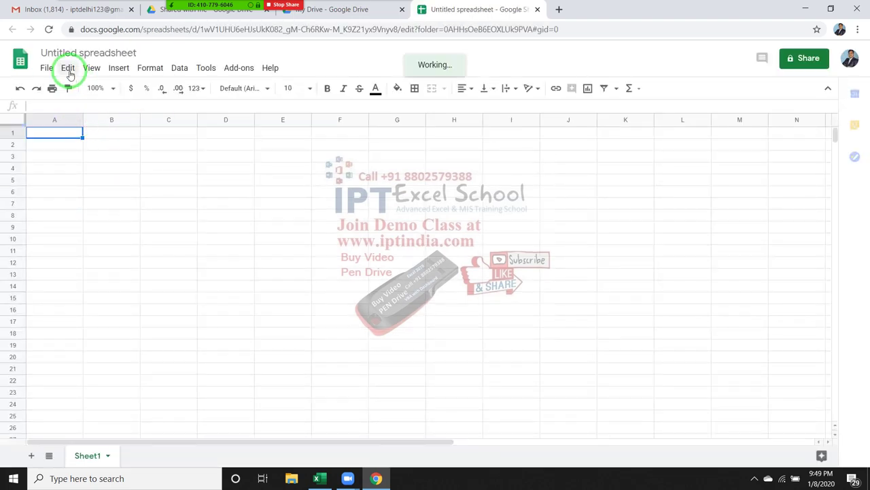
{"action": "left_click", "coordinate": [69, 71]}
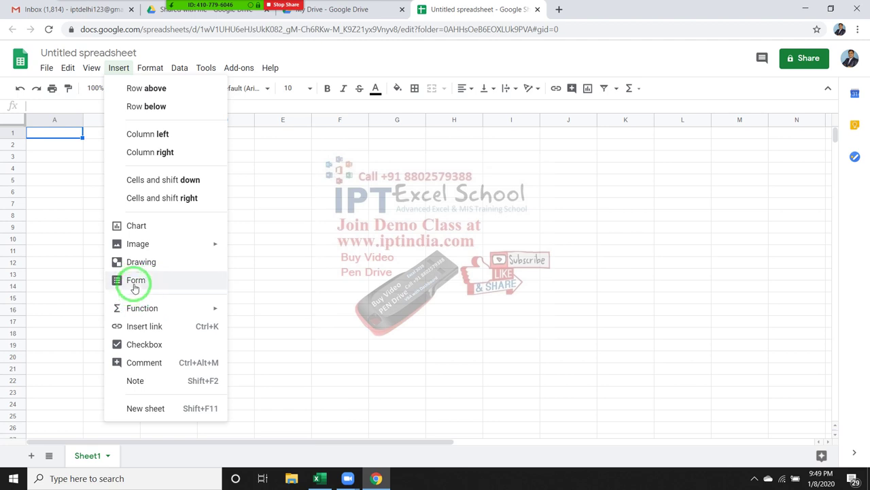
{"action": "left_click", "coordinate": [134, 286]}
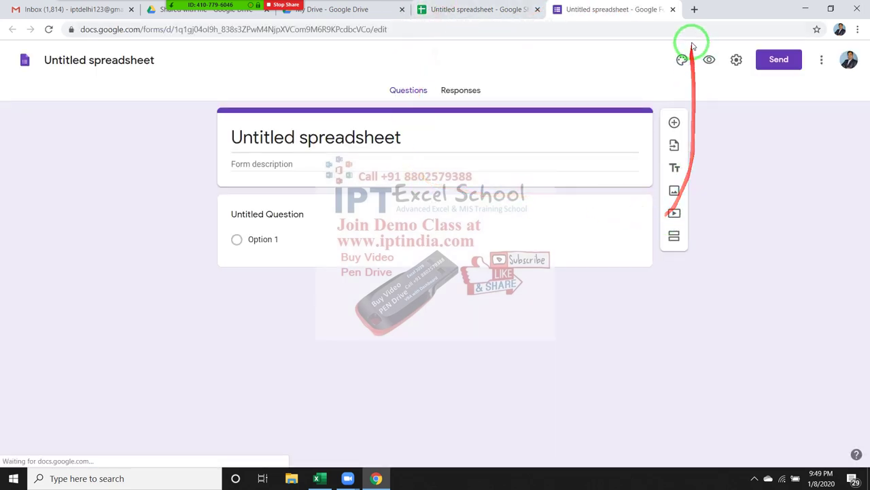
{"action": "left_click", "coordinate": [673, 10]}
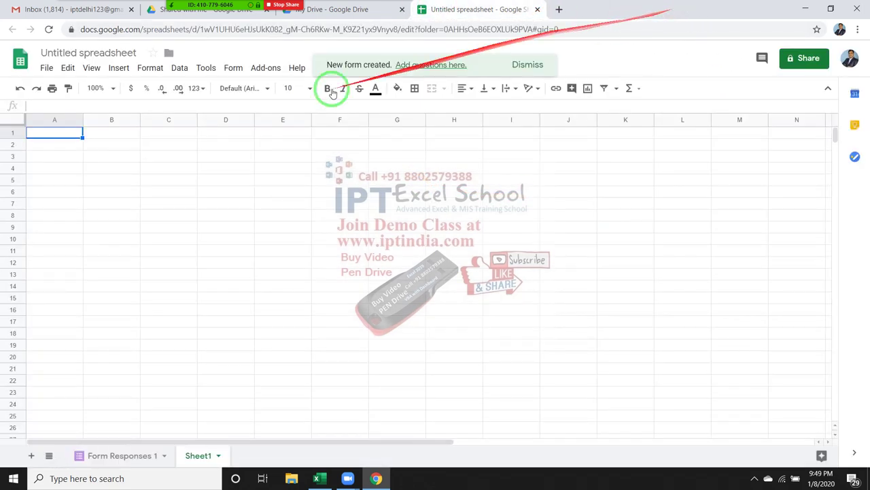
Step: Look through the Insert and Format menus without applying anything
{"action": "left_click", "coordinate": [118, 67]}
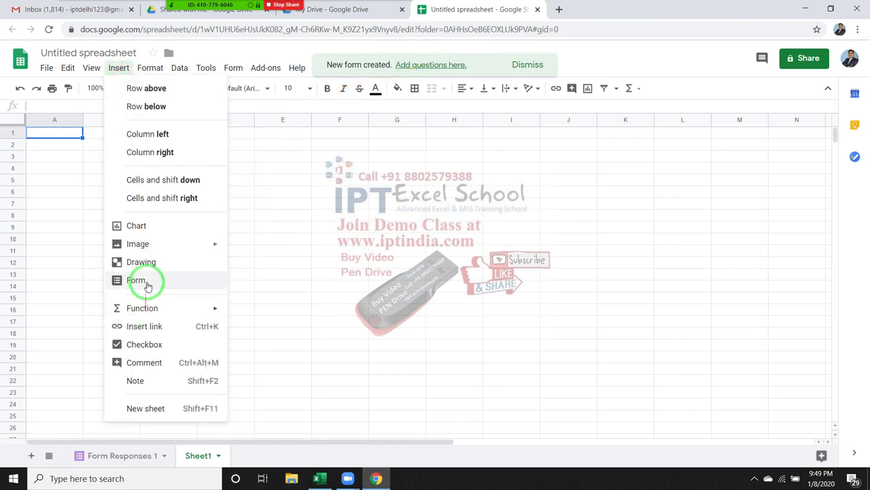
{"action": "left_click", "coordinate": [335, 219]}
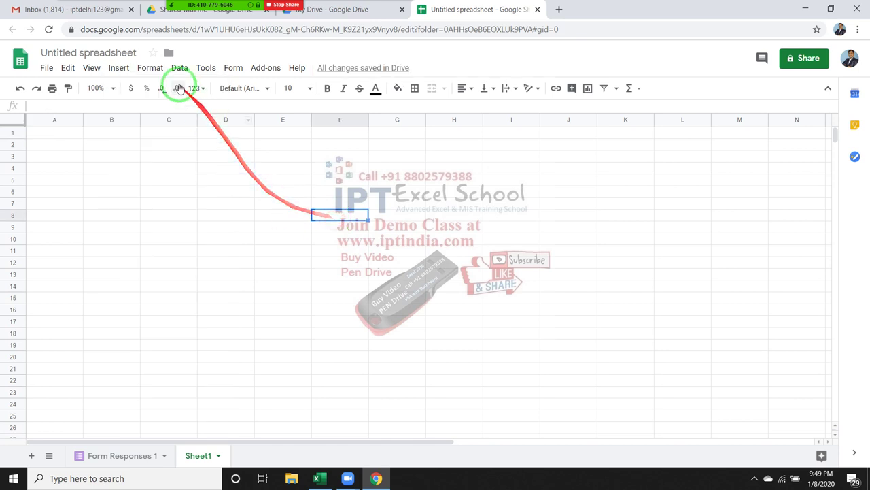
{"action": "left_click", "coordinate": [149, 68]}
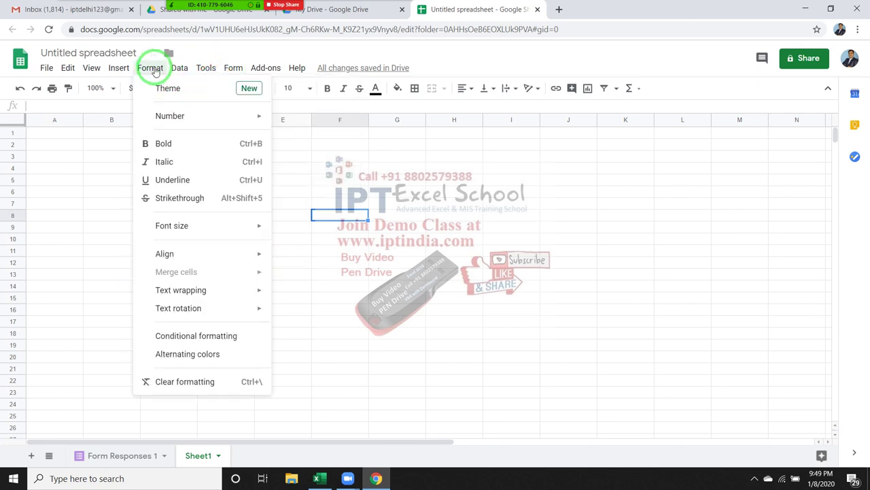
{"action": "left_click", "coordinate": [97, 140]}
Step: Try selecting ranges A1:D6 and A1:G16, then cells E10 and B4
{"action": "mouse_move", "coordinate": [64, 132]}
{"action": "left_mouse_down"}
{"action": "mouse_move", "coordinate": [277, 211]}
{"action": "mouse_move", "coordinate": [480, 334]}
{"action": "left_mouse_up"}
{"action": "left_click", "coordinate": [77, 134]}
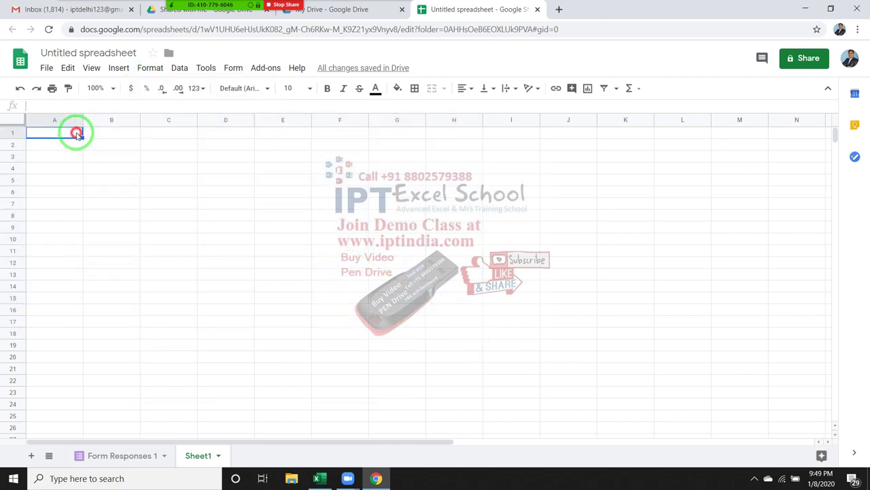
{"action": "left_click_drag", "start_coordinate": [76, 134], "coordinate": [419, 320]}
{"action": "left_click", "coordinate": [281, 235]}
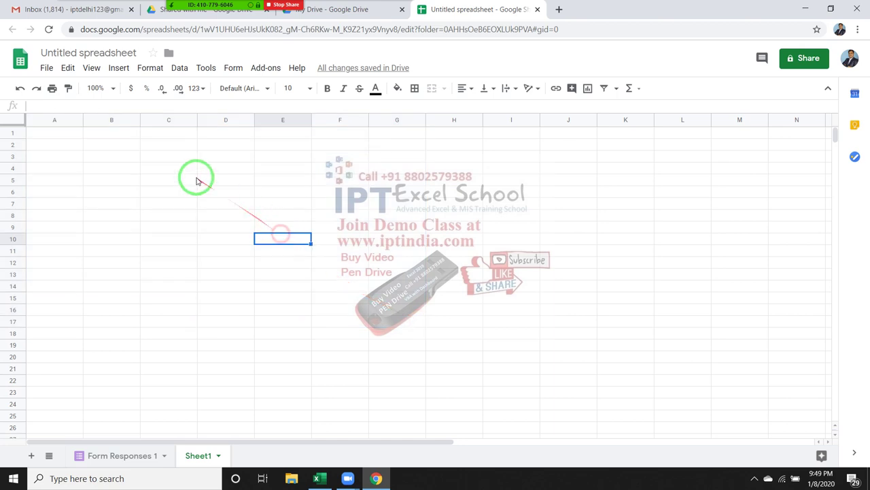
{"action": "left_click", "coordinate": [122, 168]}
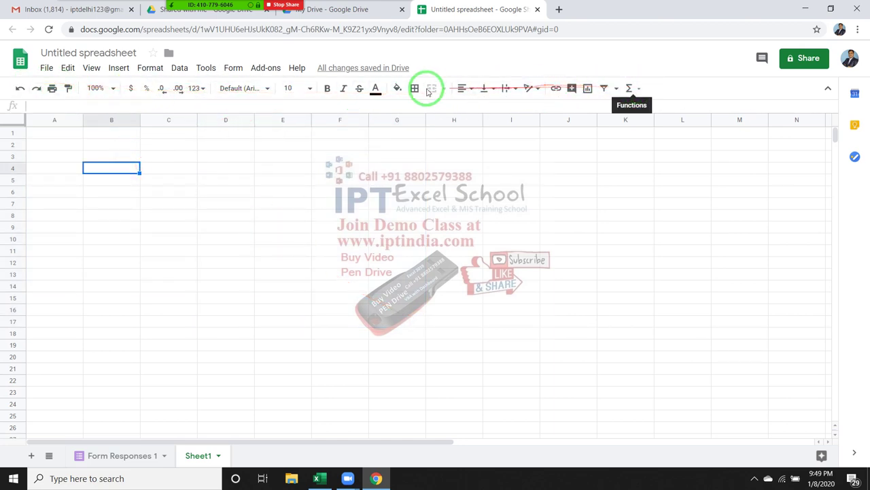
Step: Enter the headers Name, City, Mobile and Amt in A1:D1 and select them
{"action": "left_click", "coordinate": [140, 70]}
{"action": "left_click", "coordinate": [101, 146]}
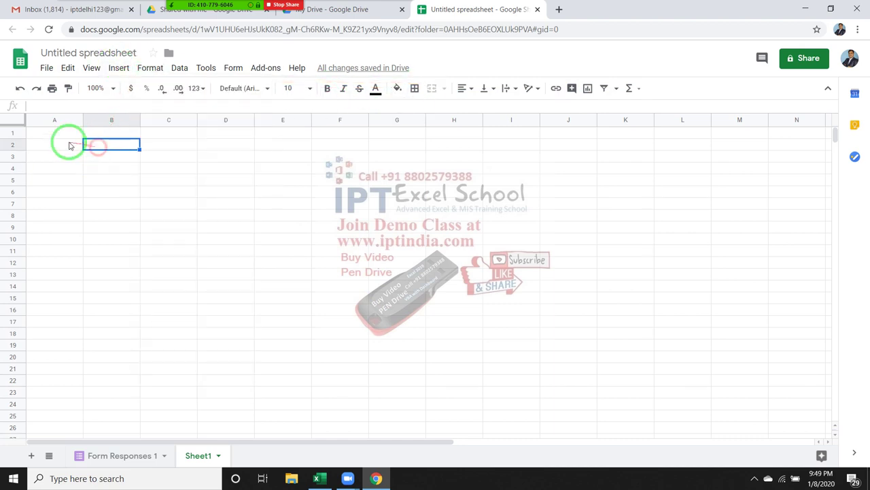
{"action": "left_click", "coordinate": [59, 138]}
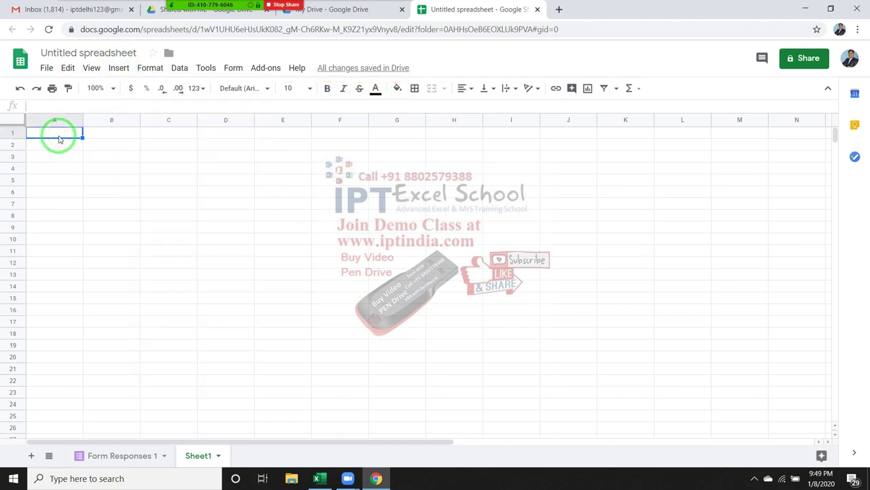
{"action": "type", "text": "Name"}
{"action": "key", "text": "Tab"}
{"action": "type", "text": "City"}
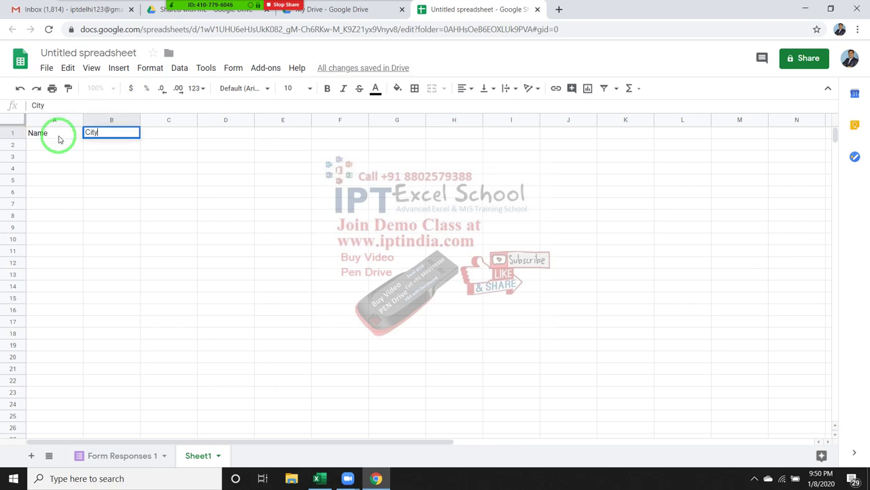
{"action": "key", "text": "Tab"}
{"action": "type", "text": "Mobile"}
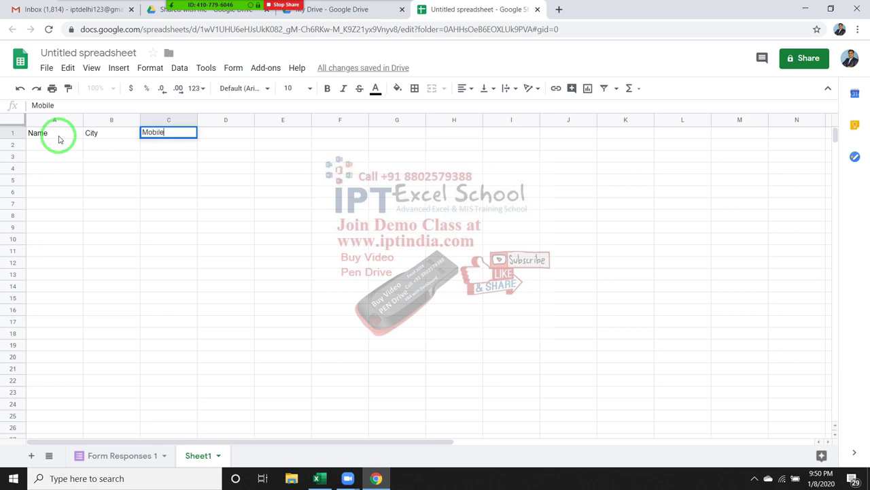
{"action": "key", "text": "Tab"}
{"action": "type", "text": "Amt"}
{"action": "key", "text": "Return"}
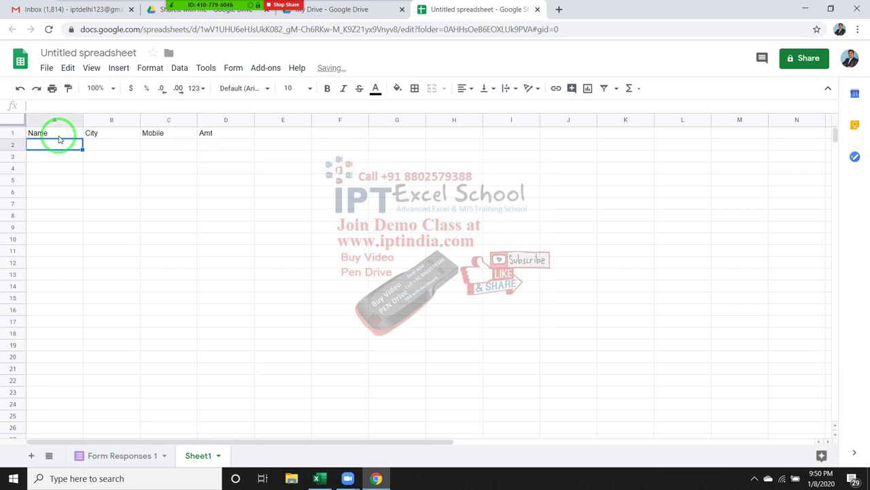
{"action": "left_click_drag", "start_coordinate": [48, 131], "coordinate": [216, 138]}
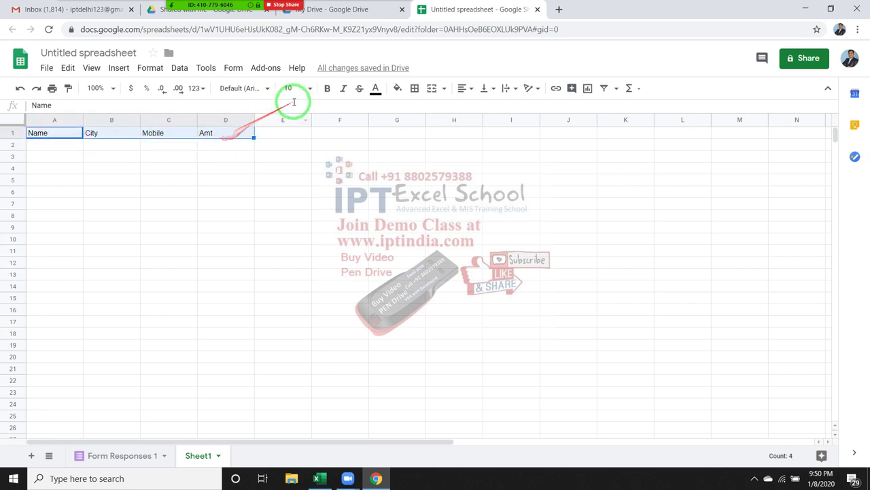
Step: Bold, underline and horizontally centre the A1:D1 headers, then drag row 1 much taller
{"action": "left_click", "coordinate": [329, 89]}
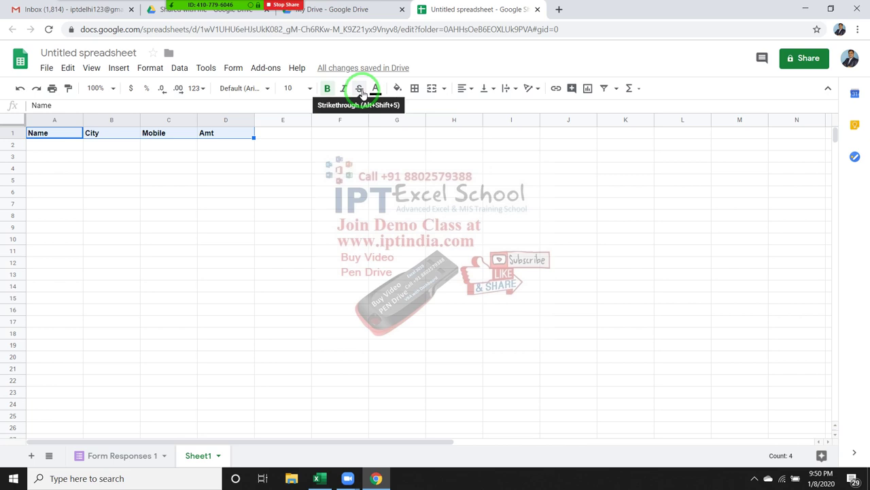
{"action": "left_click", "coordinate": [361, 91]}
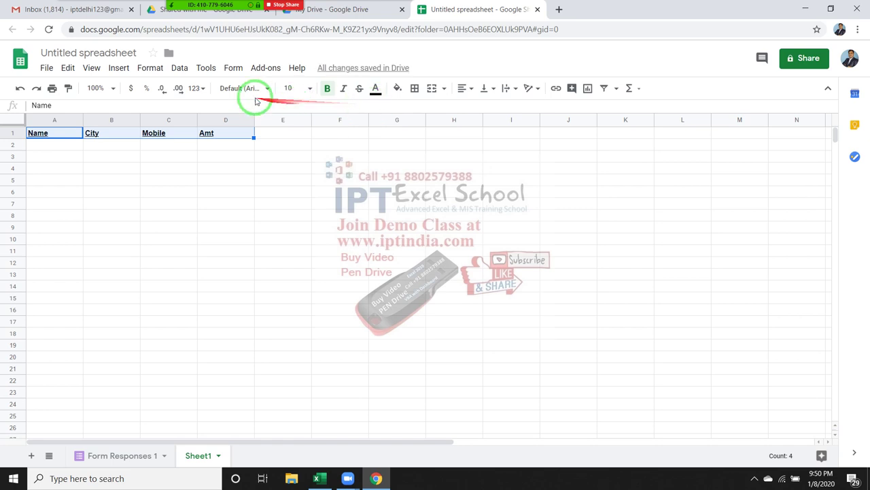
{"action": "left_click", "coordinate": [153, 70]}
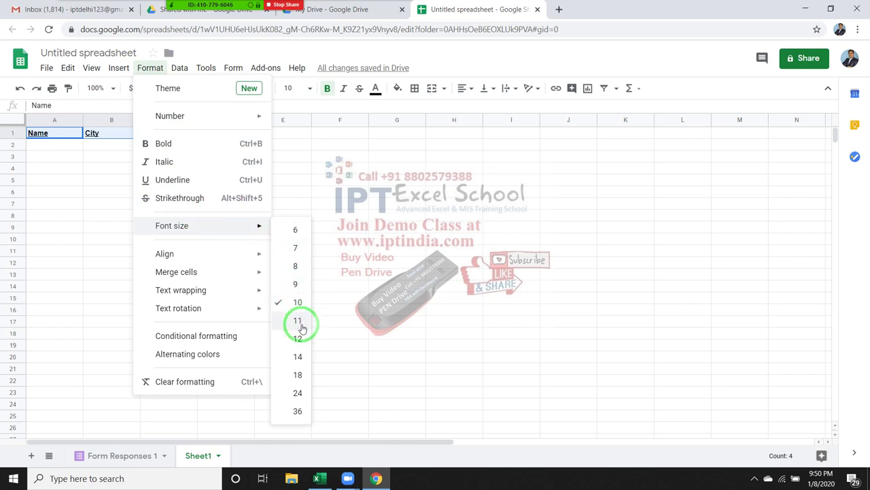
{"action": "mouse_move", "coordinate": [204, 253]}
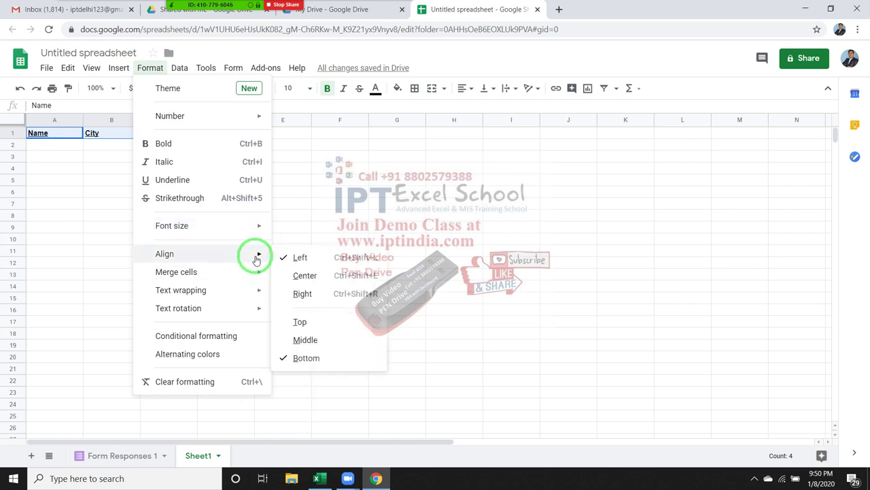
{"action": "left_click", "coordinate": [306, 283]}
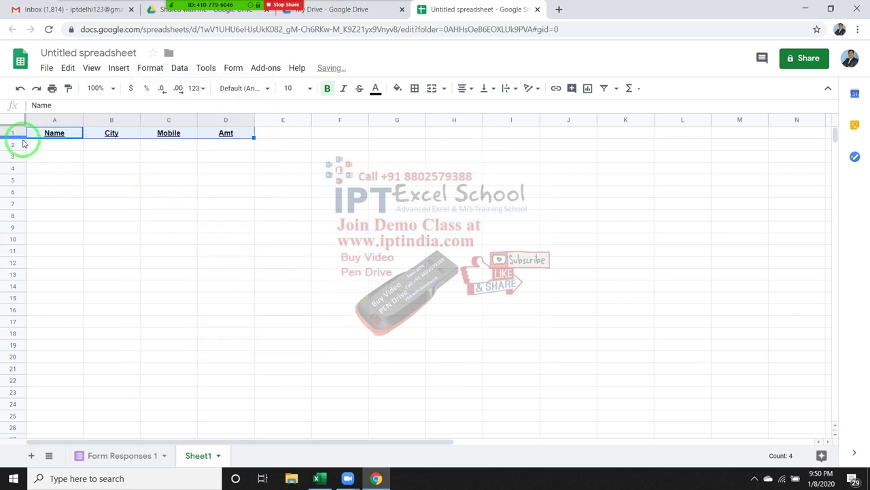
{"action": "left_click_drag", "start_coordinate": [20, 139], "coordinate": [18, 163]}
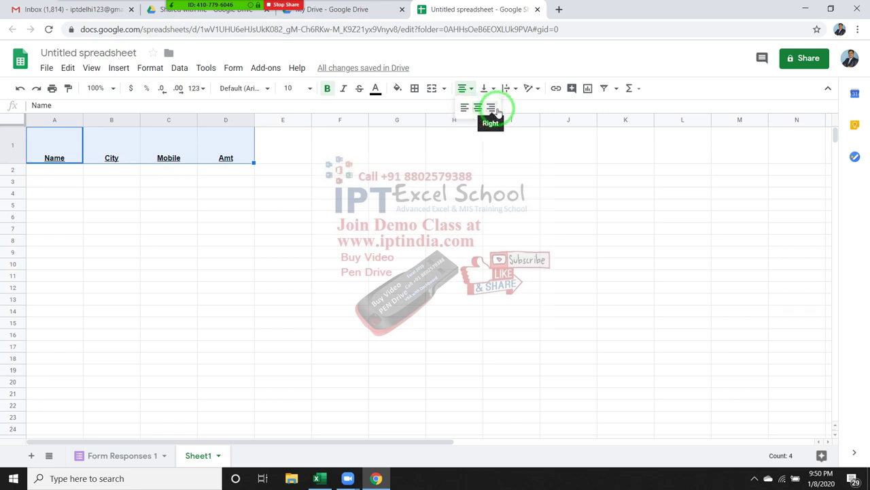
Step: Set the headers' vertical alignment to Middle, then select row 1 and zoom the page in
{"action": "left_click", "coordinate": [496, 87]}
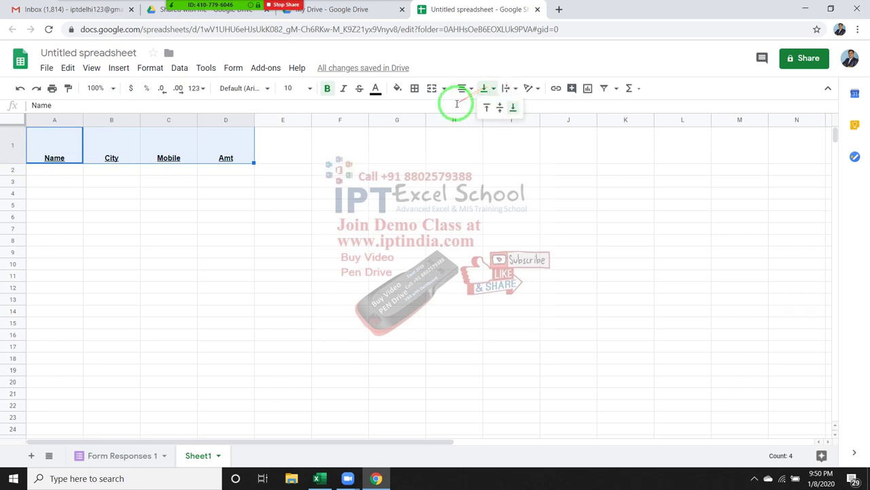
{"action": "left_click", "coordinate": [500, 108]}
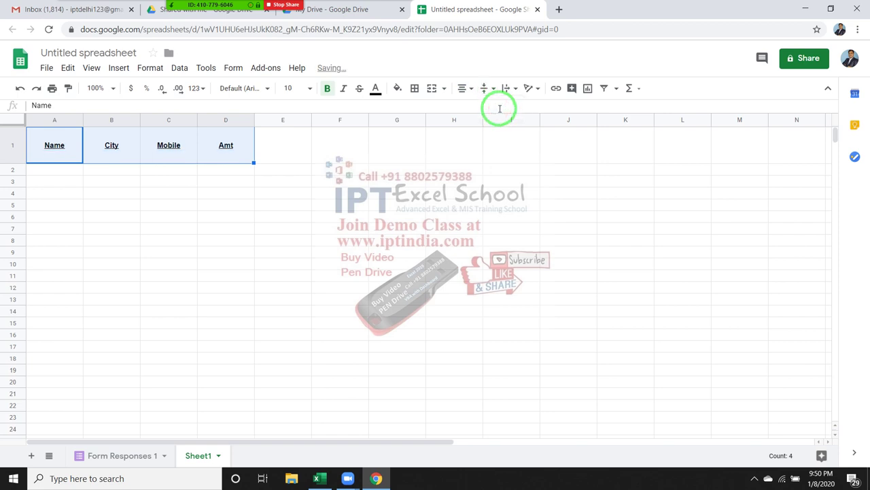
{"action": "left_click", "coordinate": [488, 88]}
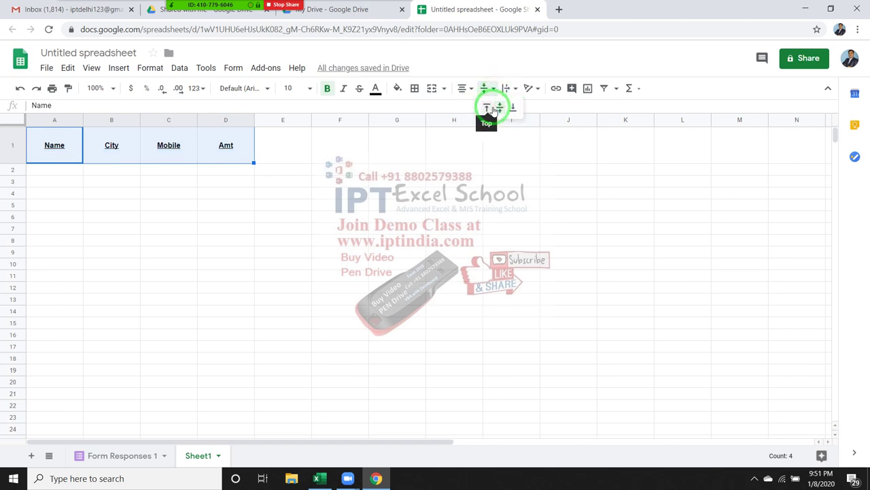
{"action": "left_click", "coordinate": [149, 67]}
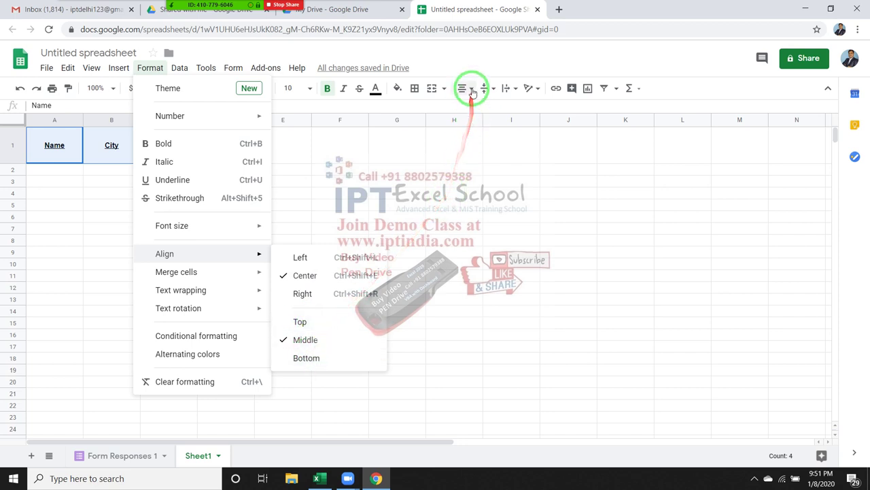
{"action": "mouse_move", "coordinate": [204, 272]}
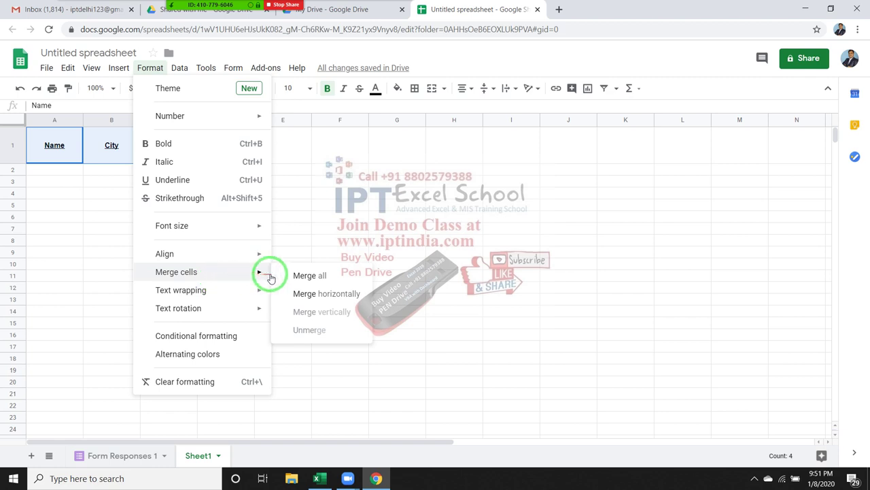
{"action": "left_click", "coordinate": [68, 206]}
{"action": "left_click", "coordinate": [17, 139]}
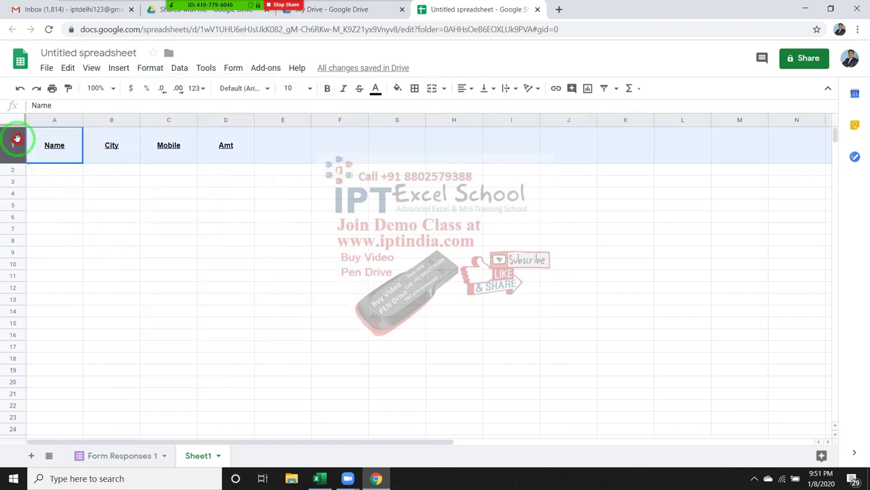
{"action": "key", "text": "ctrl+plus"}
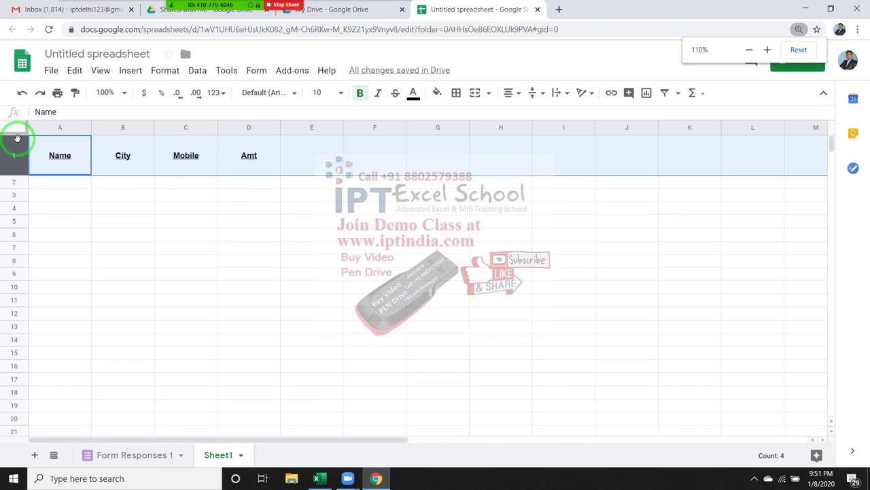
Step: Move the Name, City, Mobile, Amt headers from row 1 down to row 4
{"action": "right_click", "coordinate": [14, 155]}
{"action": "left_click", "coordinate": [184, 181]}
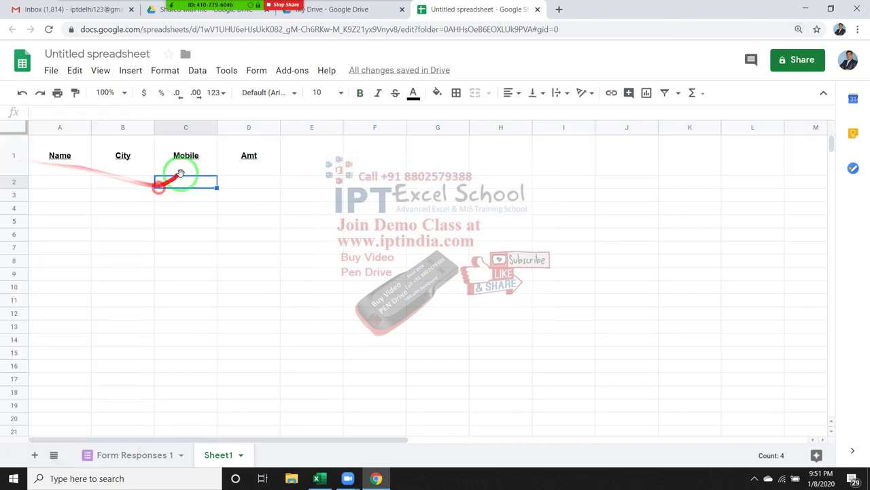
{"action": "left_click_drag", "start_coordinate": [58, 154], "coordinate": [246, 175]}
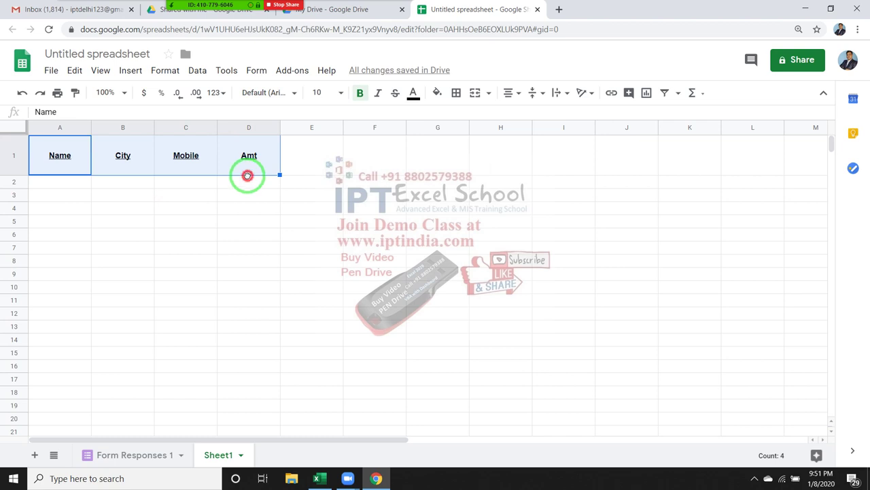
{"action": "left_click_drag", "start_coordinate": [248, 176], "coordinate": [250, 211]}
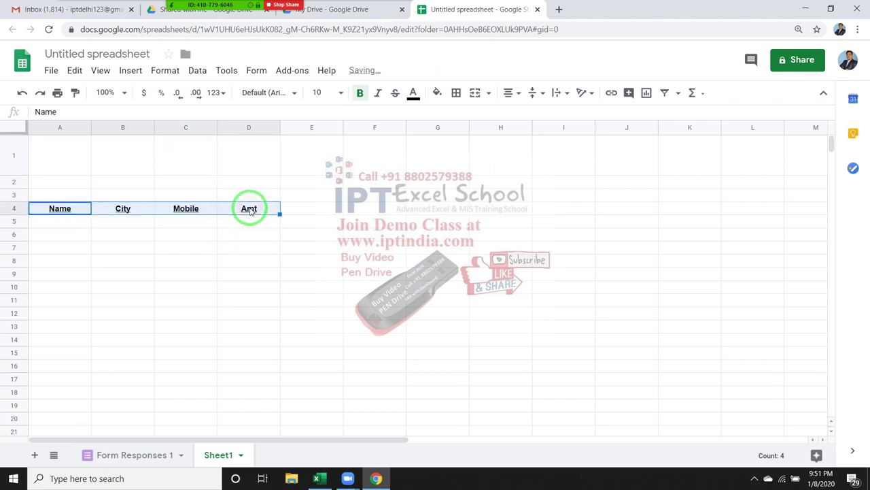
Step: Merge A1:D1 and enter the title 'Daly Sales Report' in it
{"action": "left_click", "coordinate": [249, 249]}
{"action": "left_click_drag", "start_coordinate": [74, 152], "coordinate": [256, 158]}
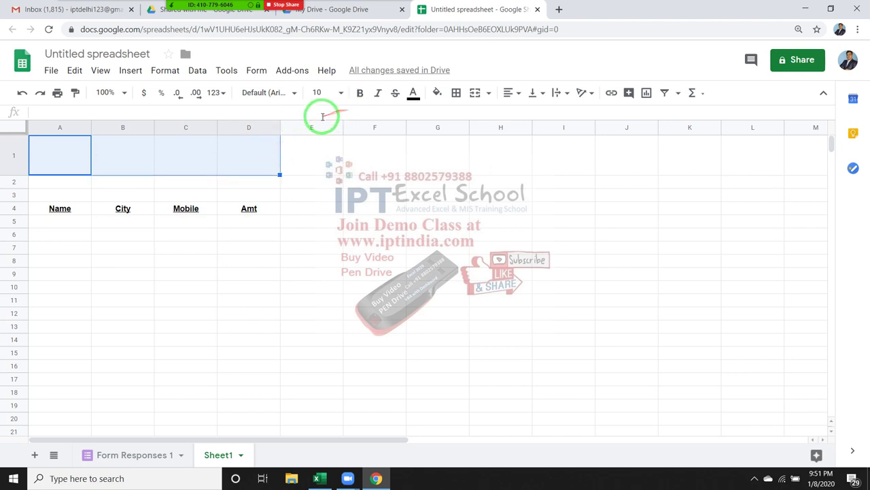
{"action": "left_click", "coordinate": [478, 94]}
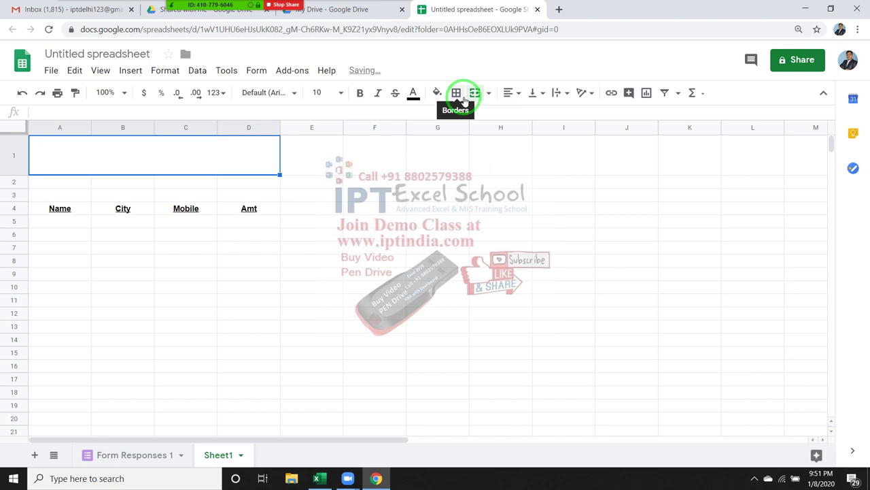
{"action": "type", "text": "Daly SAles Report"}
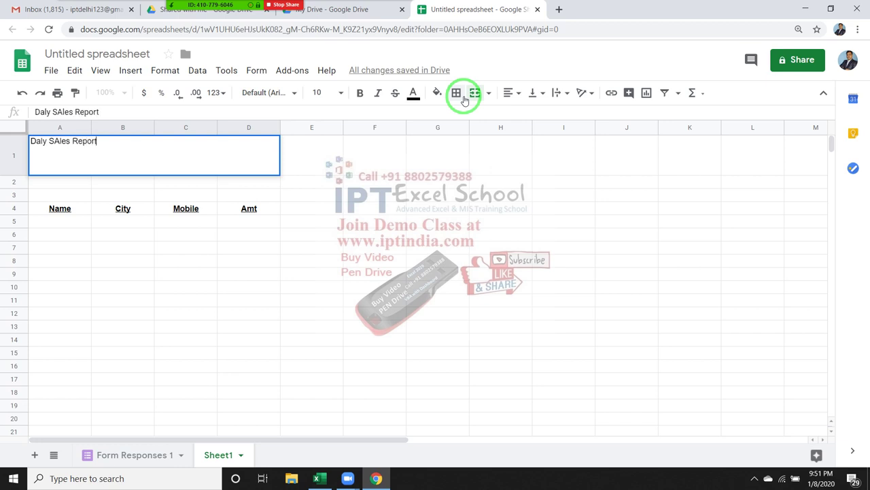
{"action": "left_click", "coordinate": [467, 95]}
{"action": "left_click", "coordinate": [467, 96]}
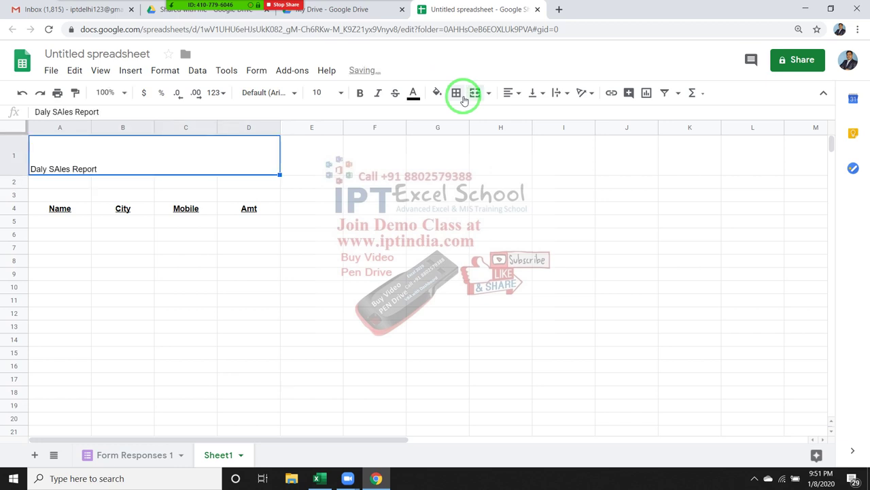
{"action": "left_click", "coordinate": [62, 114]}
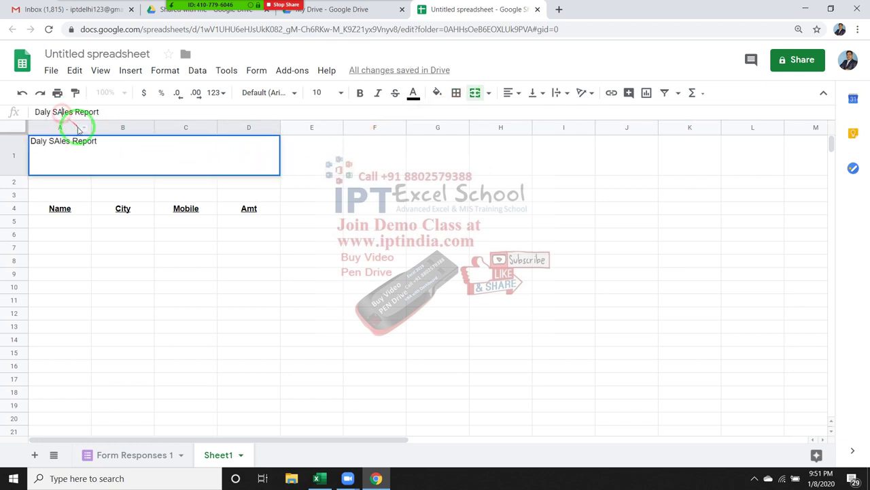
{"action": "left_click", "coordinate": [311, 208]}
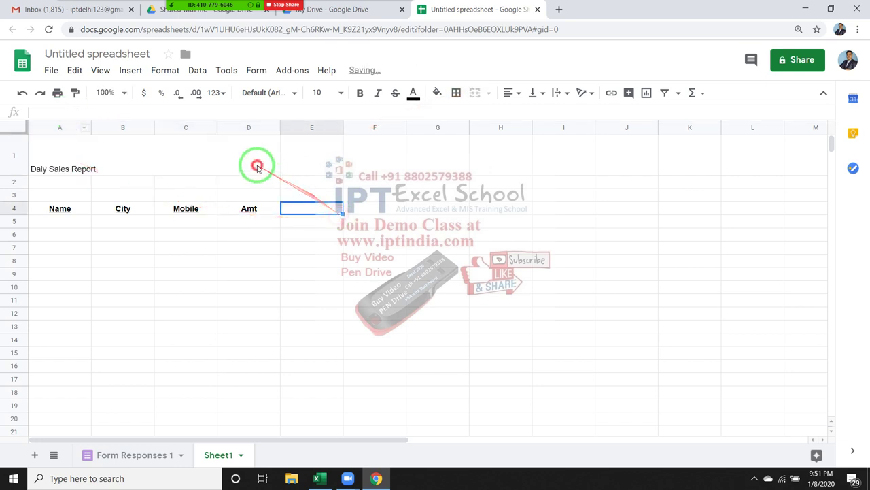
{"action": "left_click", "coordinate": [248, 167]}
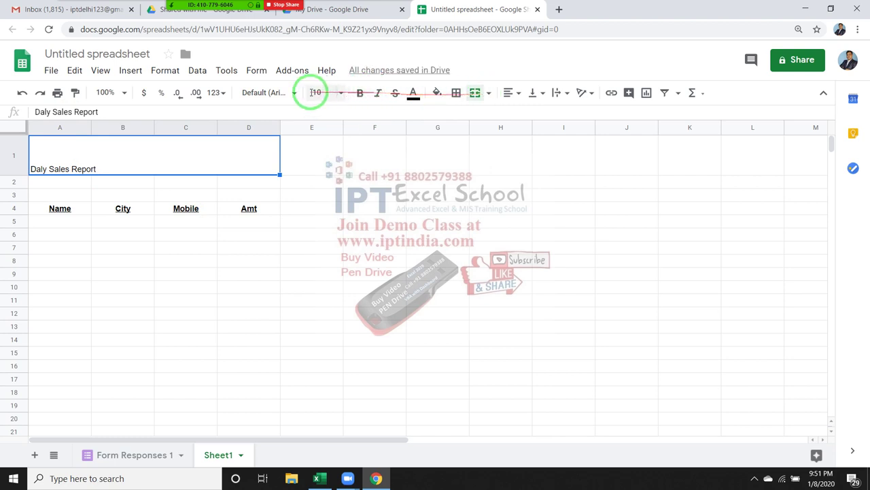
Step: Set the title's font size to 24 and underline it
{"action": "left_click", "coordinate": [342, 95]}
{"action": "left_click", "coordinate": [323, 272]}
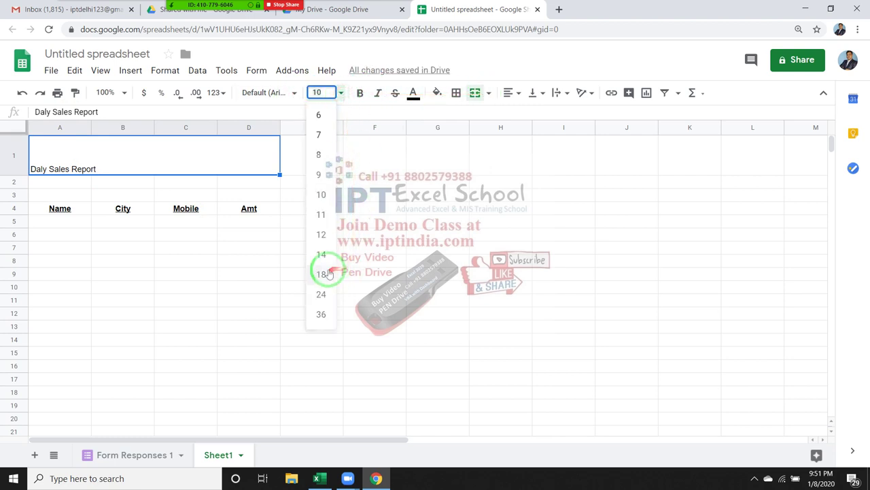
{"action": "left_click", "coordinate": [342, 93]}
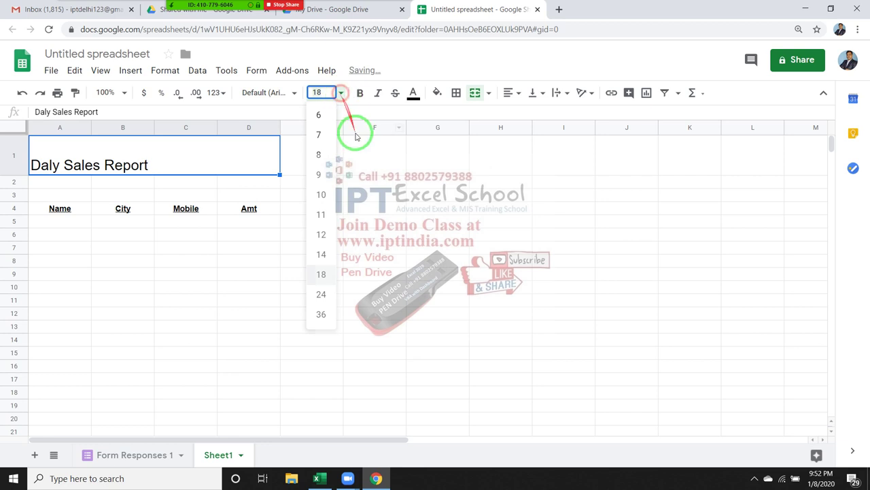
{"action": "left_click", "coordinate": [321, 294]}
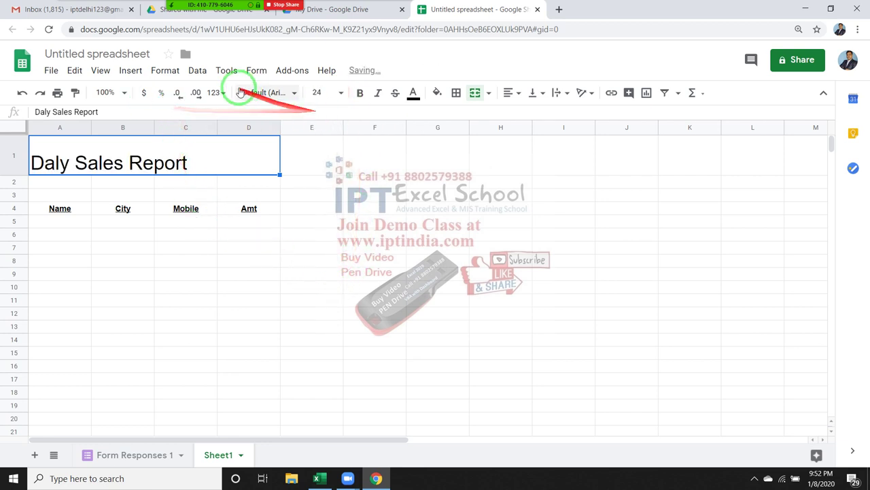
{"action": "left_click", "coordinate": [392, 99]}
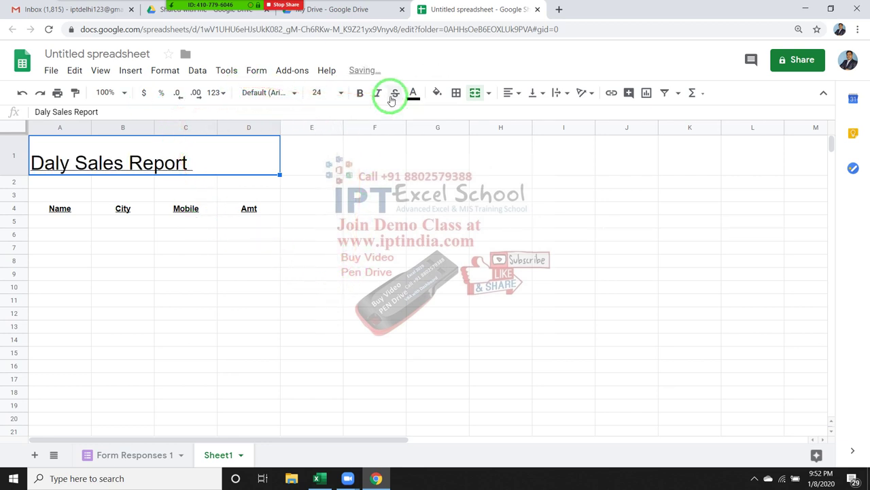
{"action": "left_click", "coordinate": [190, 234]}
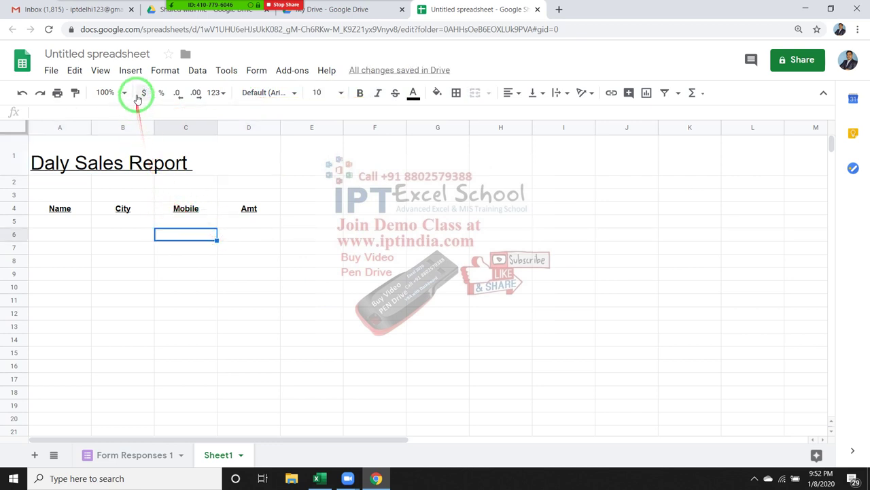
Step: Apply Format > Merge cells > Merge horizontally to the title across A1:D1
{"action": "left_click", "coordinate": [140, 144]}
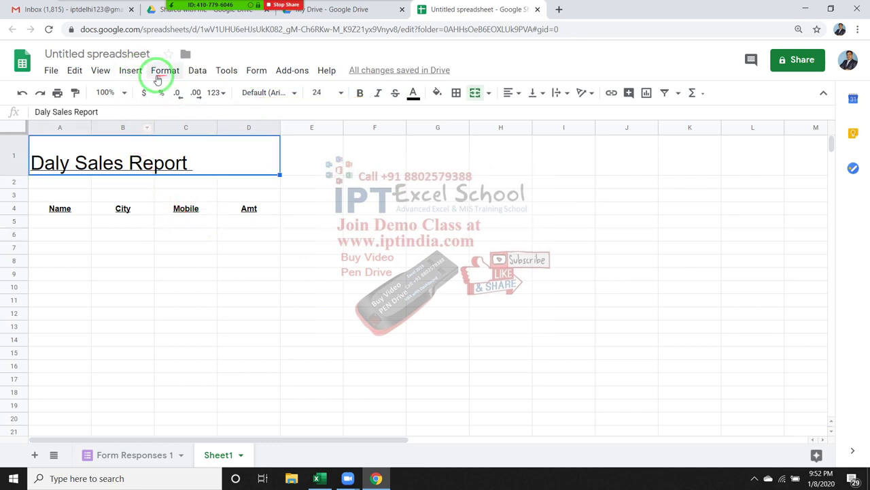
{"action": "left_click", "coordinate": [163, 71]}
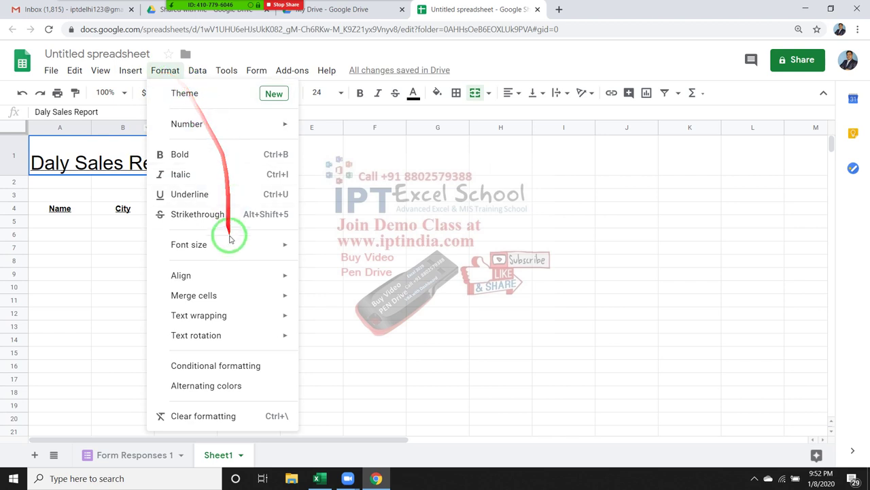
{"action": "mouse_move", "coordinate": [194, 296]}
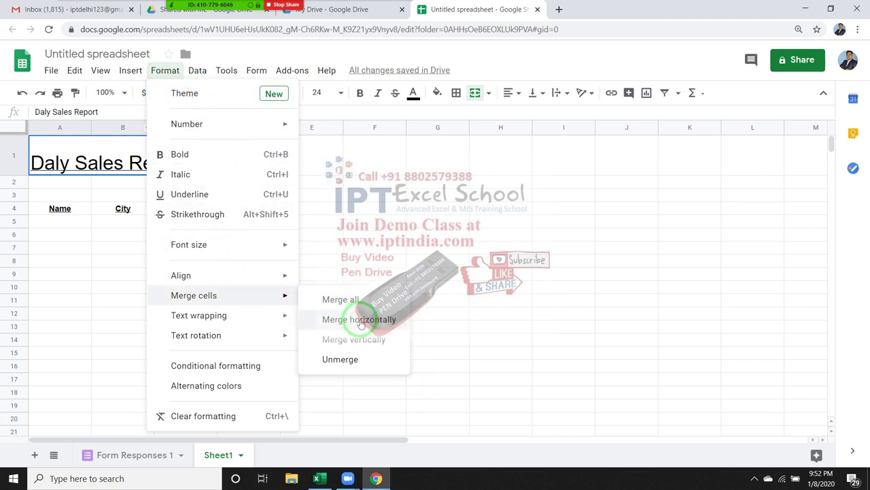
{"action": "left_click", "coordinate": [362, 324]}
{"action": "left_click", "coordinate": [374, 208]}
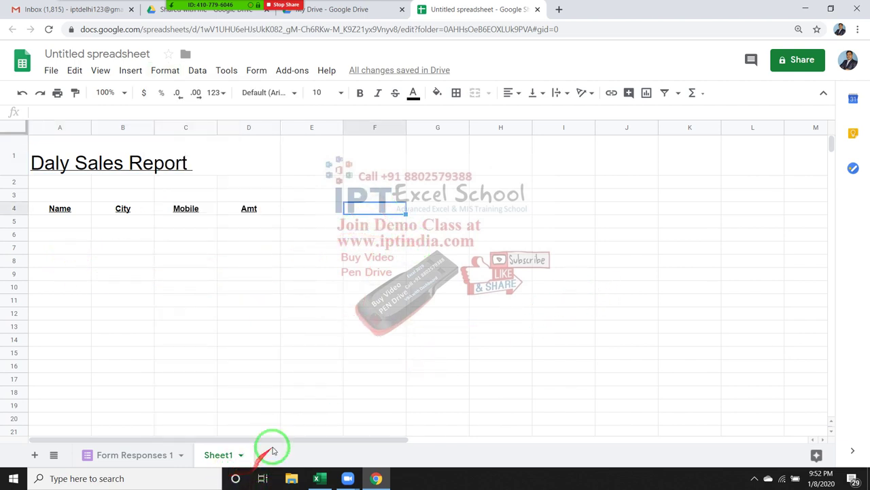
Step: Enter the labels Name, City and Mobile in F6:F8, undoing a trial merge of G6:I6
{"action": "left_click", "coordinate": [366, 231]}
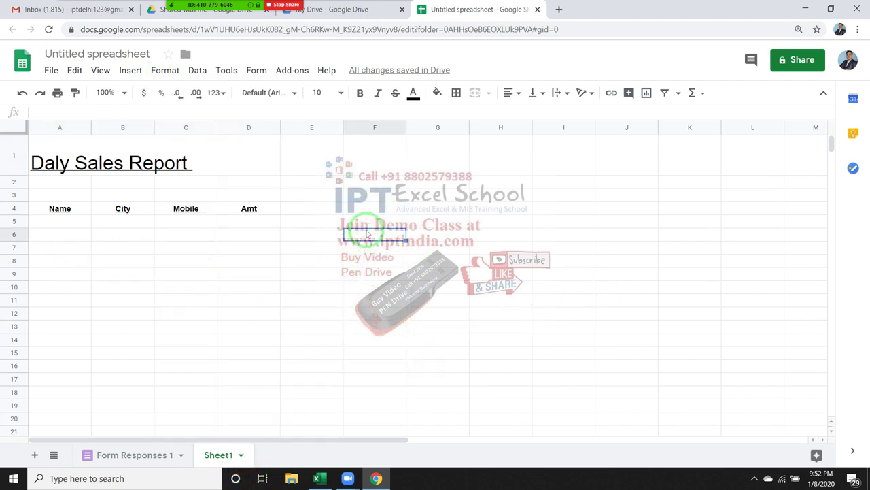
{"action": "type", "text": "Name"}
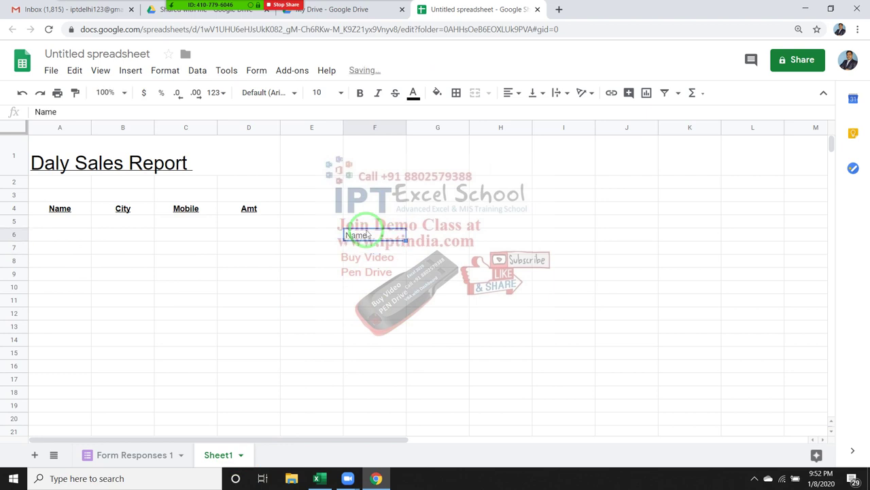
{"action": "key", "text": "Tab"}
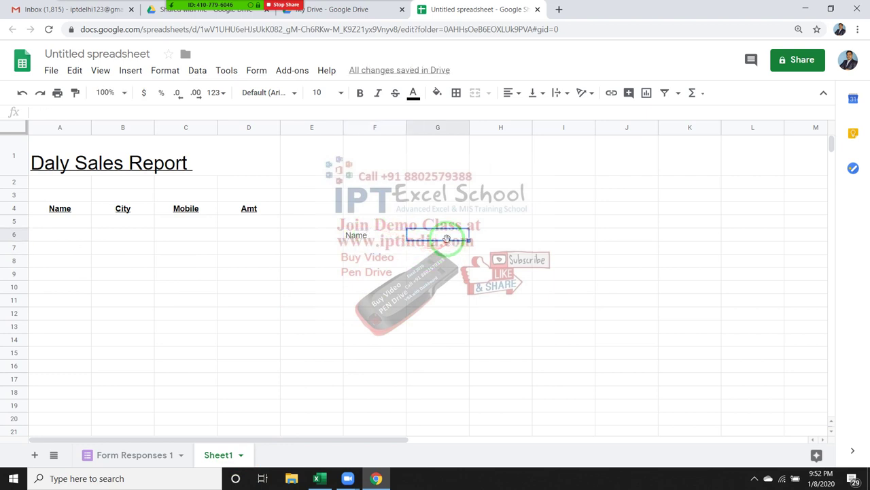
{"action": "left_click_drag", "start_coordinate": [441, 235], "coordinate": [571, 237]}
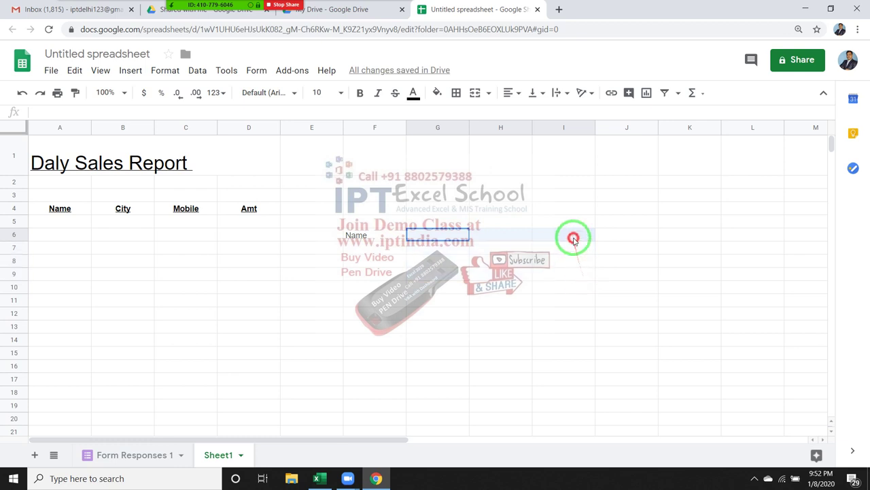
{"action": "left_click", "coordinate": [476, 92]}
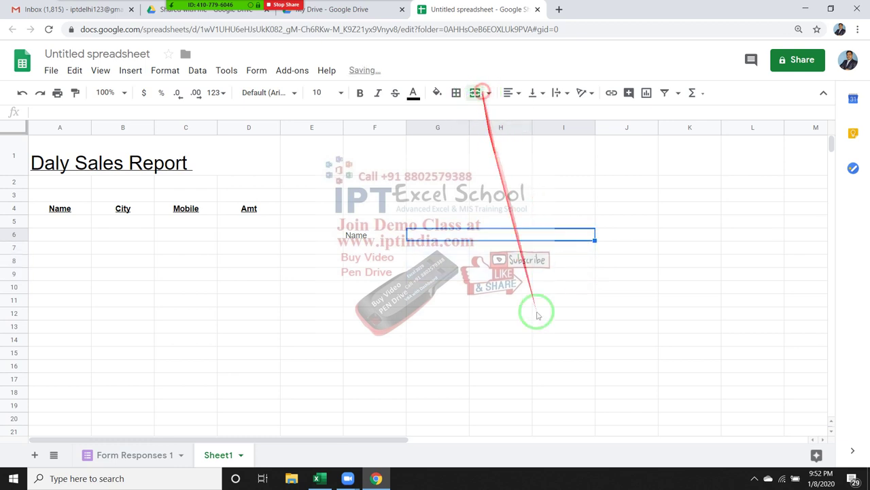
{"action": "left_click", "coordinate": [500, 313]}
{"action": "left_click", "coordinate": [490, 240]}
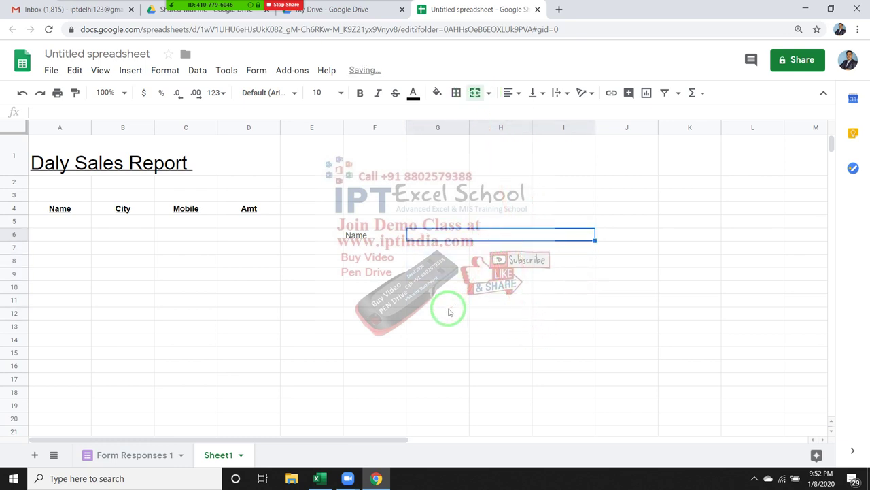
{"action": "key", "text": "ctrl+z"}
{"action": "left_click", "coordinate": [376, 249]}
{"action": "type", "text": "City"}
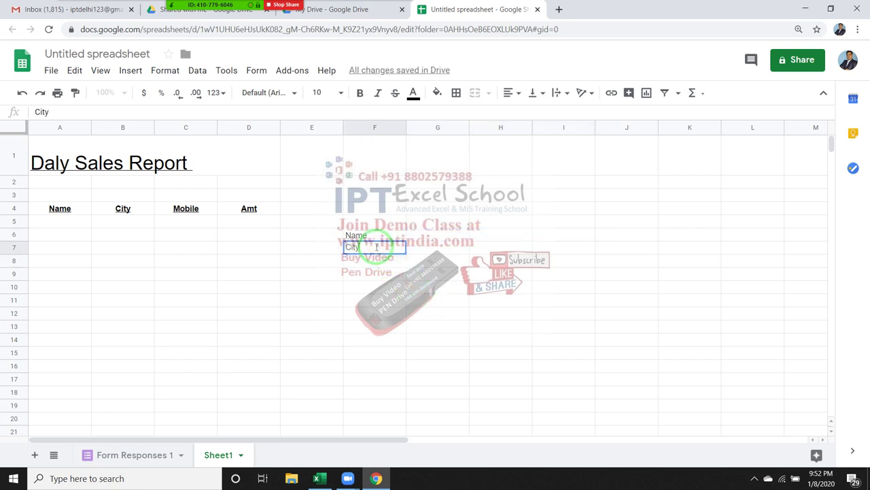
{"action": "key", "text": "Return"}
{"action": "type", "text": "Mobile"}
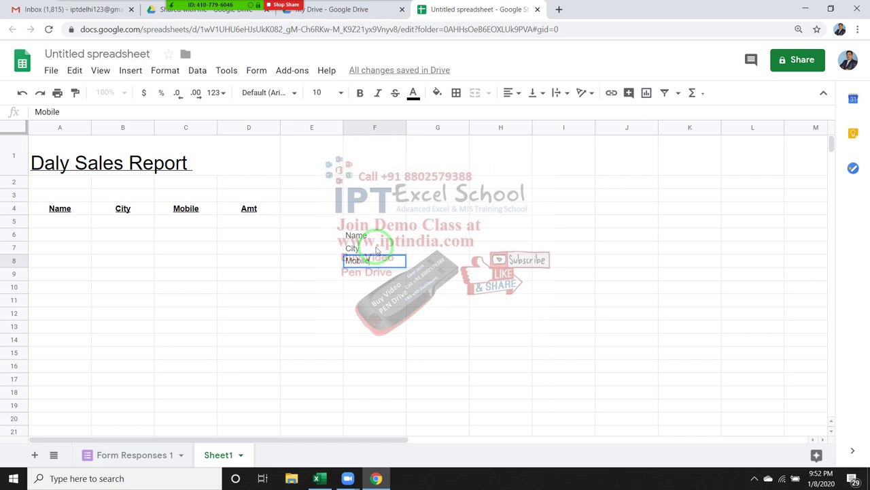
{"action": "key", "text": "Return"}
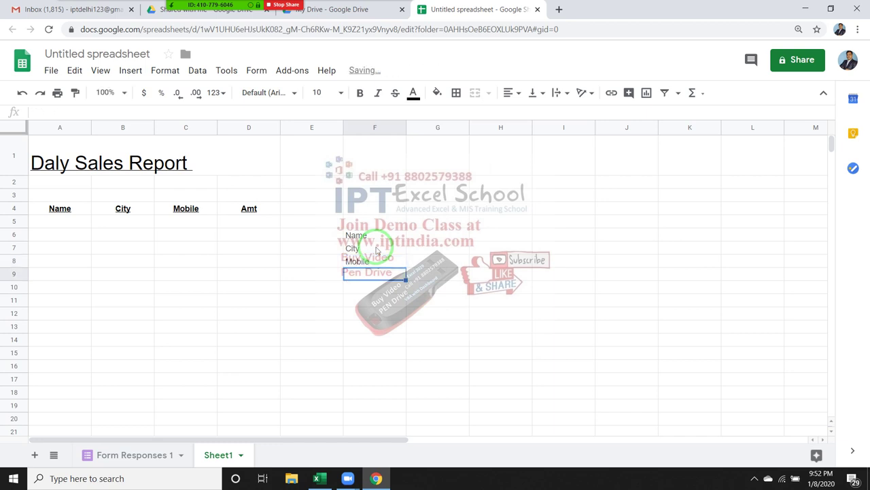
Step: Select the empty block G6:I8 beside the labels
{"action": "left_click_drag", "start_coordinate": [408, 247], "coordinate": [553, 249]}
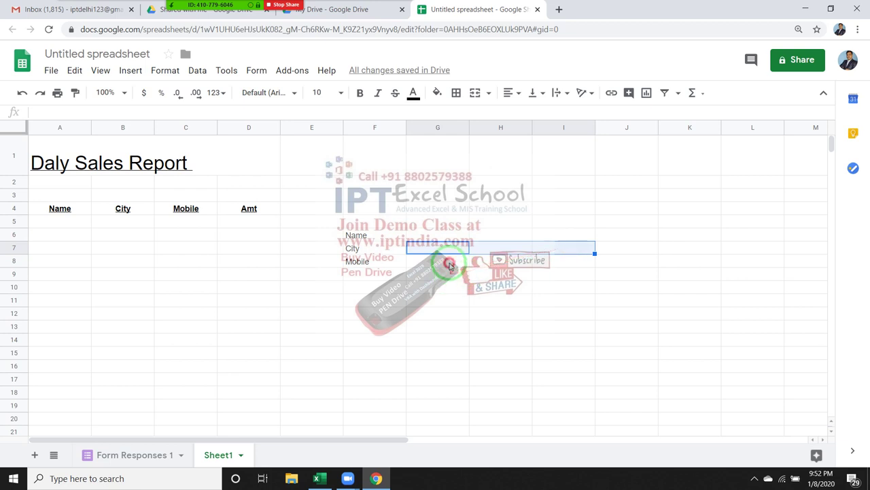
{"action": "left_click_drag", "start_coordinate": [447, 258], "coordinate": [524, 258]}
{"action": "left_click", "coordinate": [471, 238]}
{"action": "left_click_drag", "start_coordinate": [473, 241], "coordinate": [573, 264]}
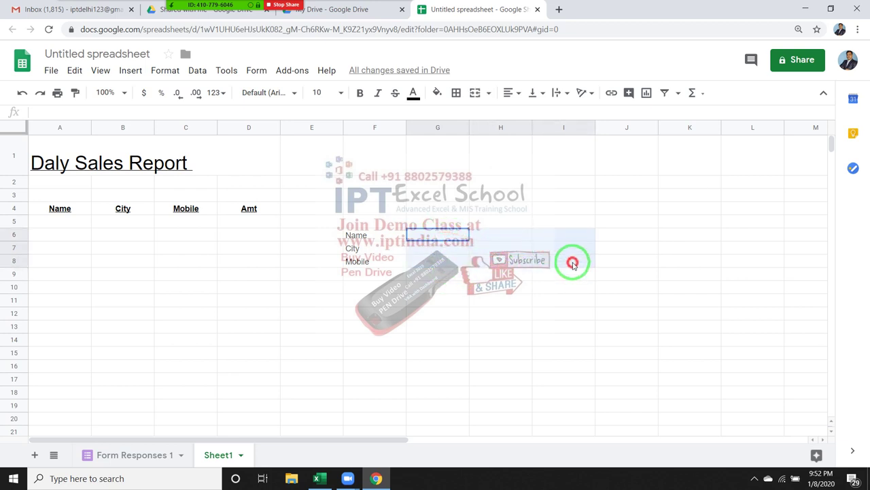
{"action": "left_click_drag", "start_coordinate": [462, 238], "coordinate": [586, 236]}
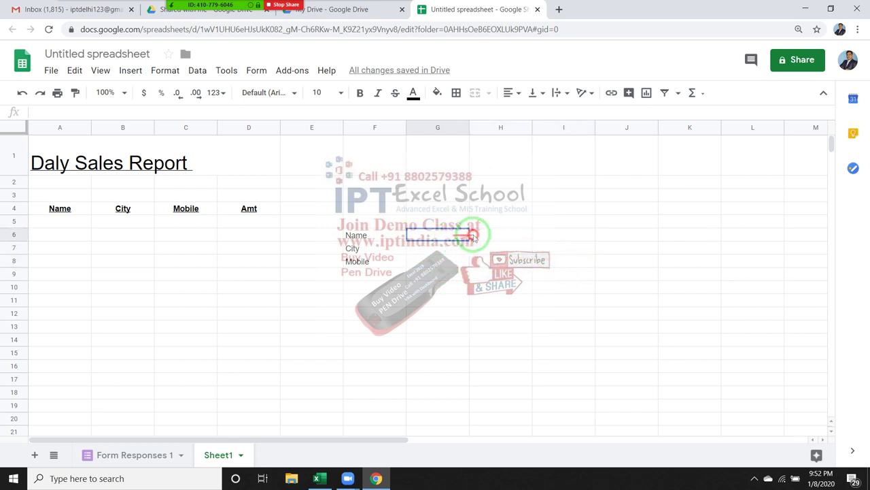
{"action": "left_click_drag", "start_coordinate": [442, 248], "coordinate": [552, 249]}
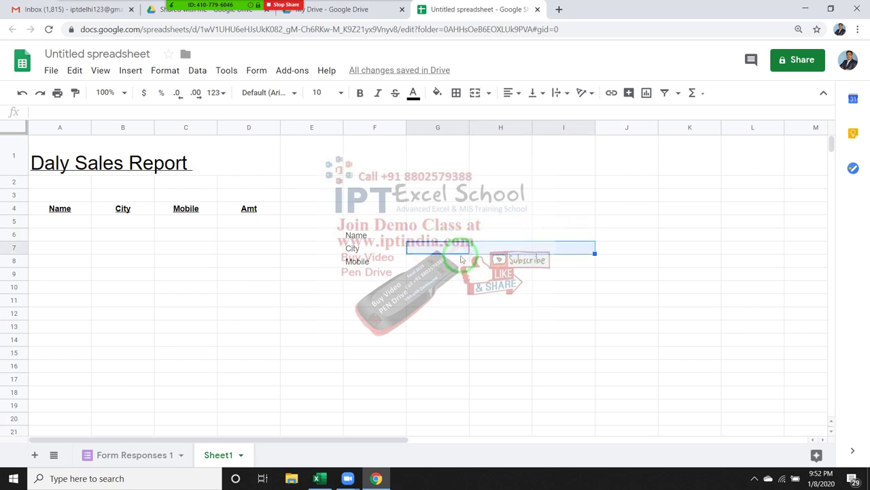
{"action": "left_click_drag", "start_coordinate": [454, 270], "coordinate": [531, 289]}
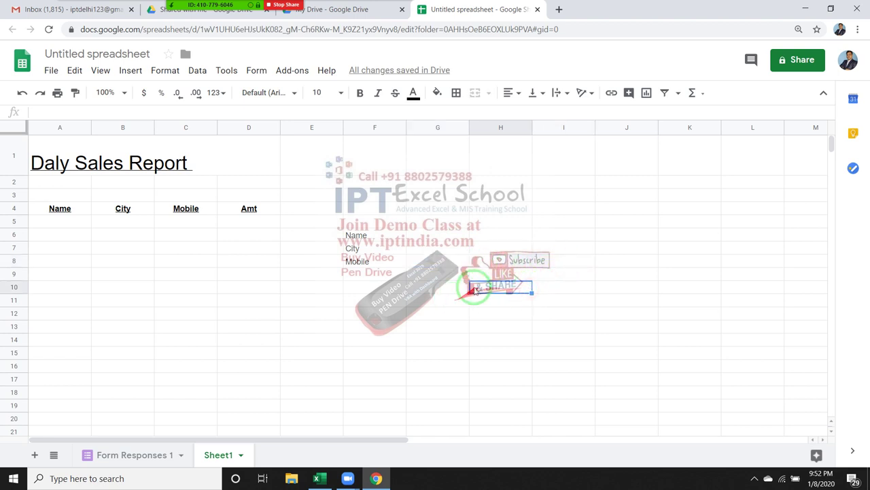
{"action": "left_click_drag", "start_coordinate": [421, 234], "coordinate": [594, 235]}
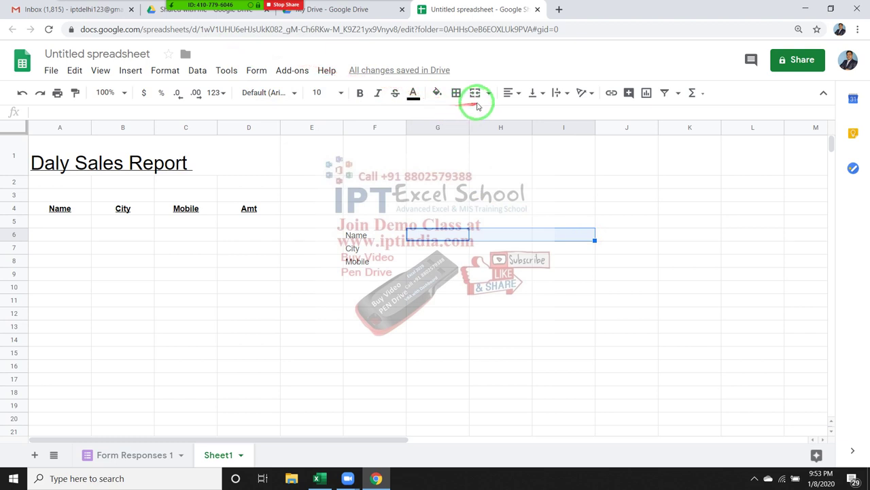
{"action": "key", "text": "shift+Down"}
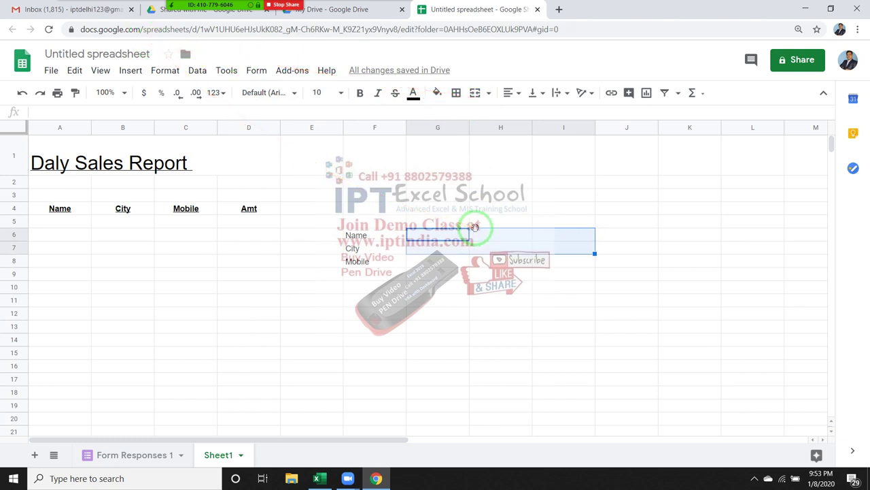
{"action": "key", "text": "shift+Down"}
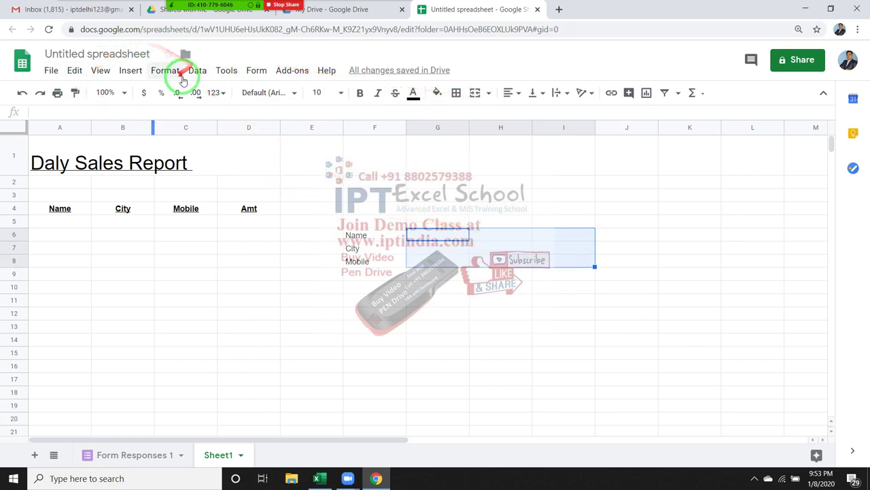
Step: Merge G6:I8 horizontally so each row becomes one cell spanning G to I
{"action": "left_click", "coordinate": [128, 71]}
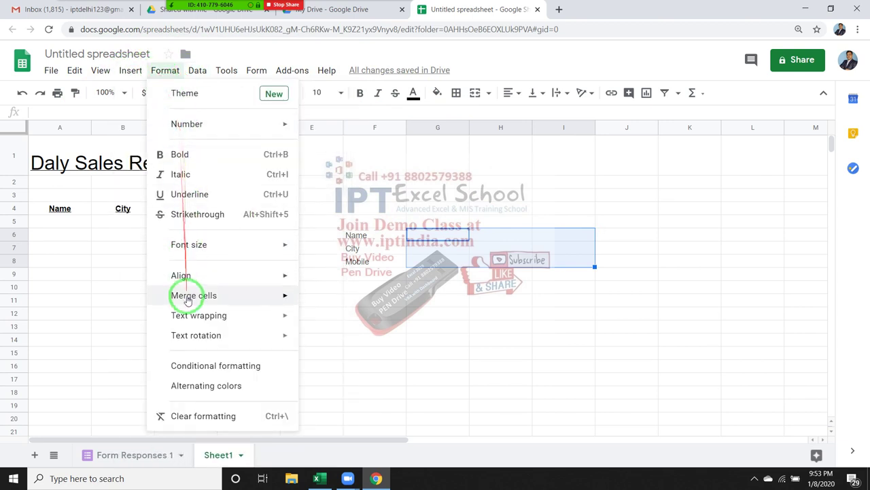
{"action": "mouse_move", "coordinate": [194, 295]}
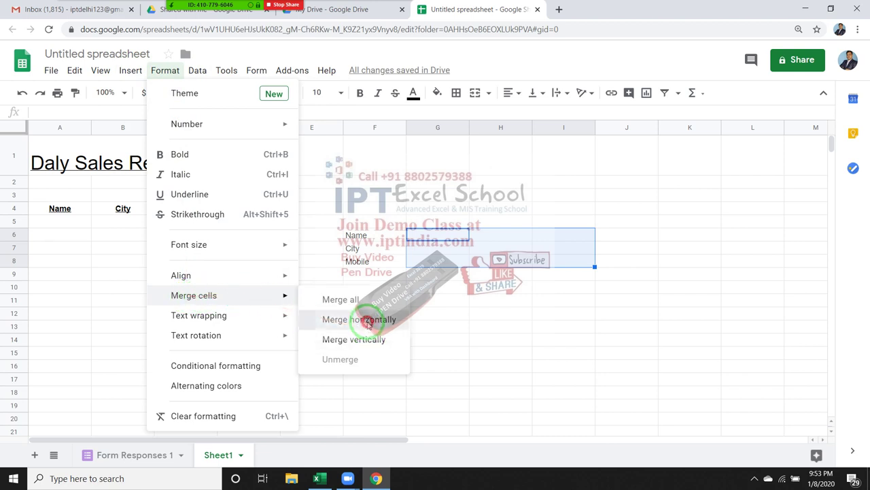
{"action": "left_click", "coordinate": [368, 319]}
{"action": "left_click", "coordinate": [452, 249]}
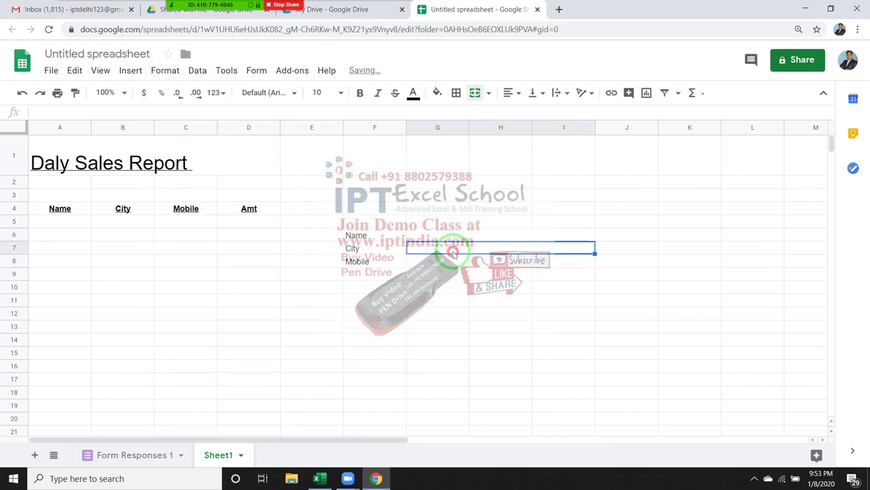
{"action": "left_click", "coordinate": [442, 272]}
{"action": "left_click", "coordinate": [437, 339]}
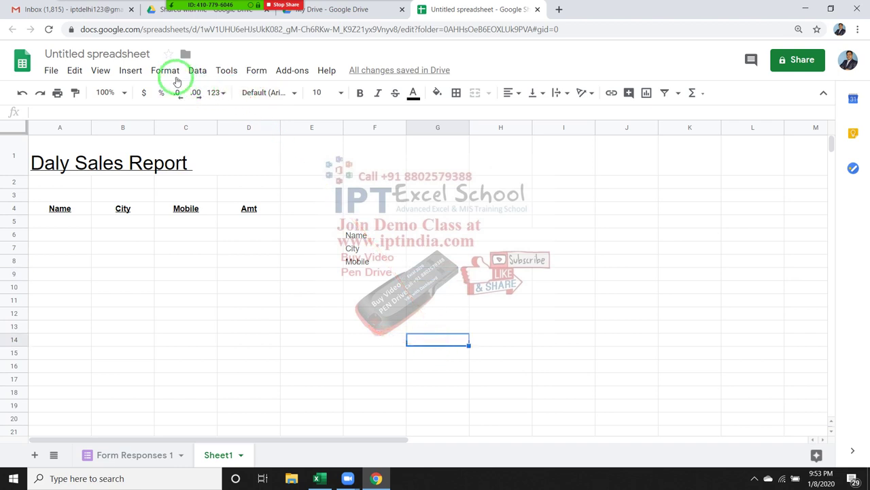
Step: Enter a person's full name in cell A10
{"action": "left_click", "coordinate": [165, 71]}
{"action": "mouse_move", "coordinate": [199, 315]}
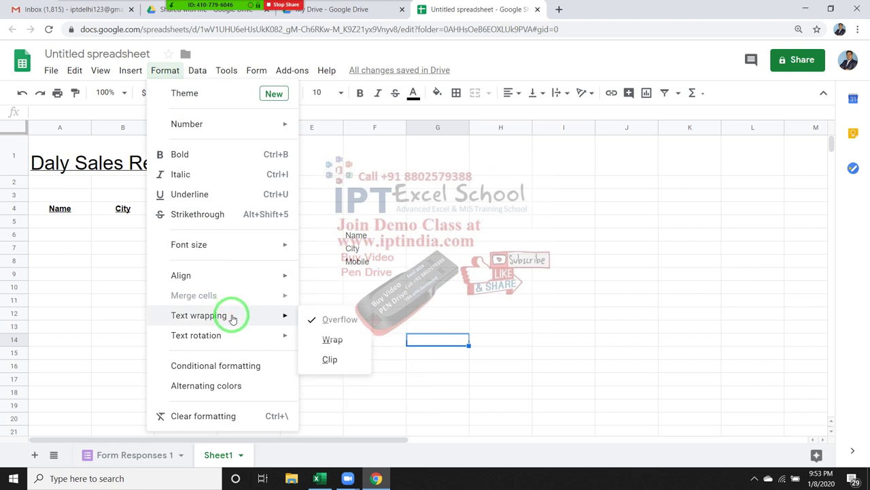
{"action": "left_click", "coordinate": [57, 287]}
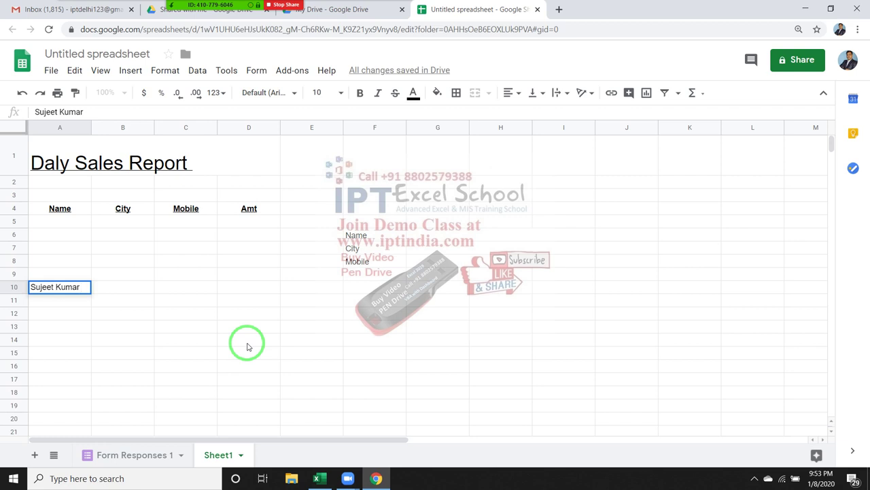
{"action": "key", "text": "Return"}
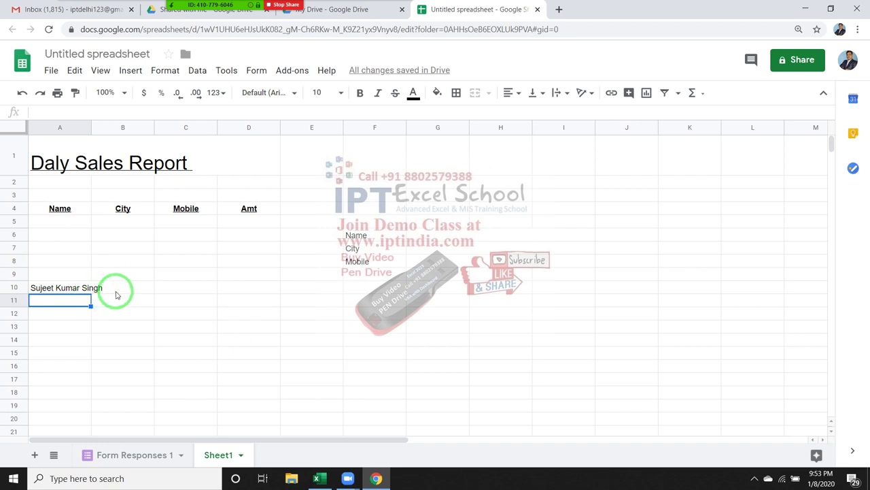
Step: Set A10's text wrapping to Wrap, then change it to Clip
{"action": "left_click", "coordinate": [64, 288]}
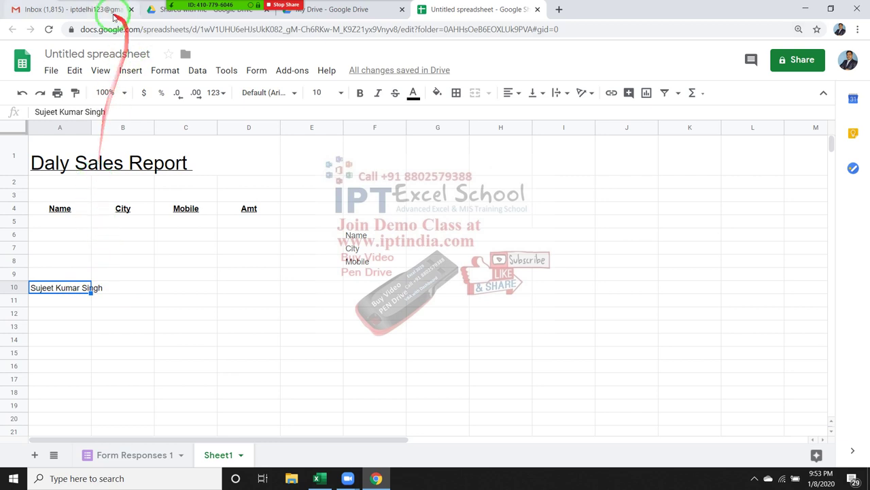
{"action": "left_click", "coordinate": [162, 71]}
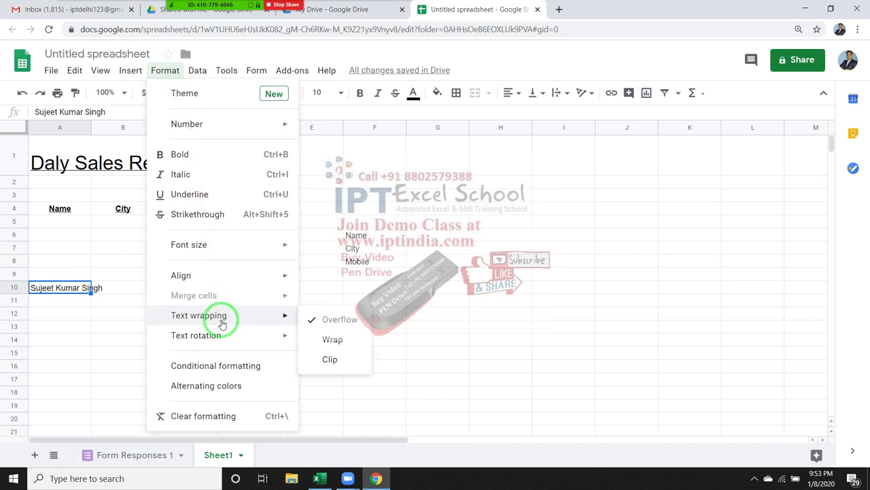
{"action": "left_click", "coordinate": [329, 342]}
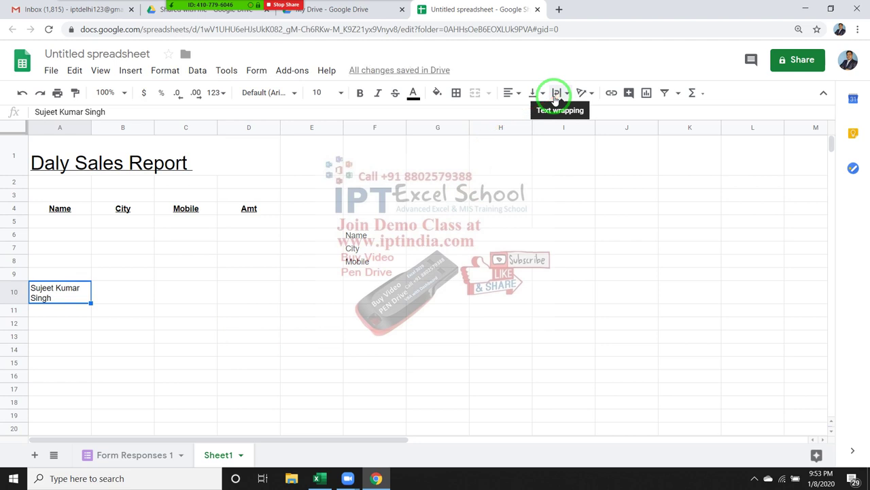
{"action": "left_click", "coordinate": [165, 75]}
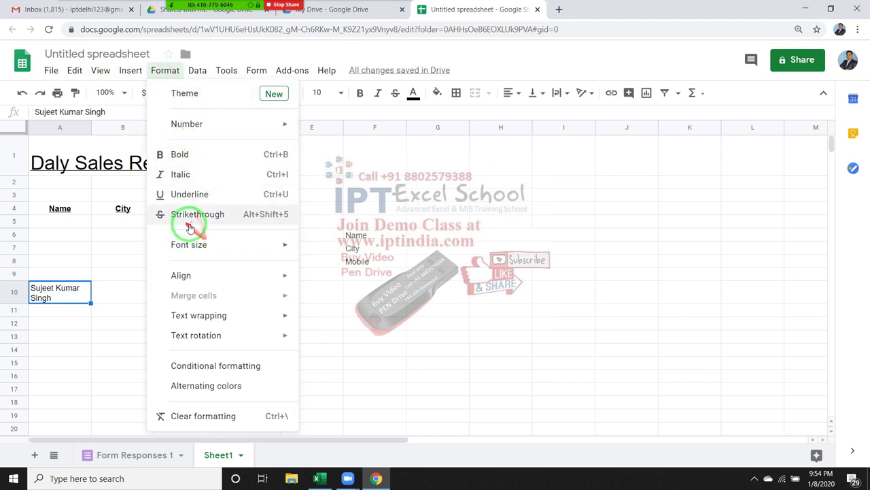
{"action": "mouse_move", "coordinate": [198, 315]}
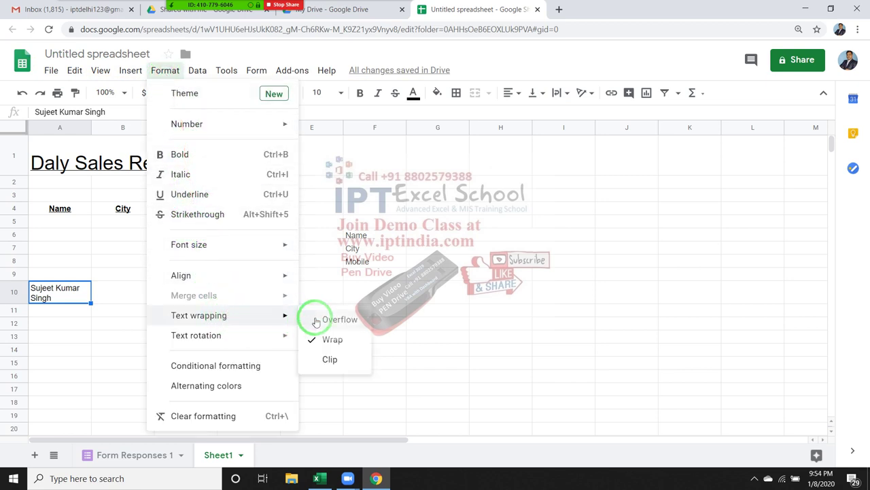
{"action": "left_click", "coordinate": [333, 360]}
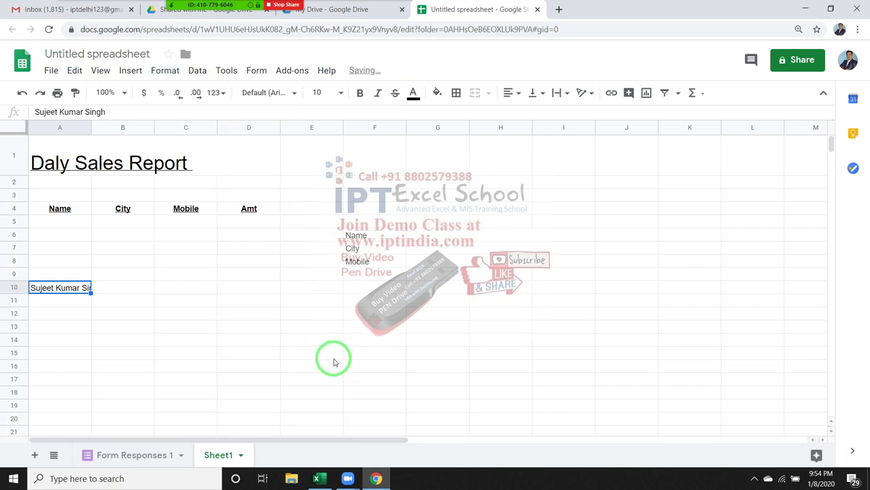
Step: Reselect A10 and open the text-wrapping choices on the toolbar
{"action": "left_click", "coordinate": [224, 325]}
{"action": "left_click", "coordinate": [87, 289]}
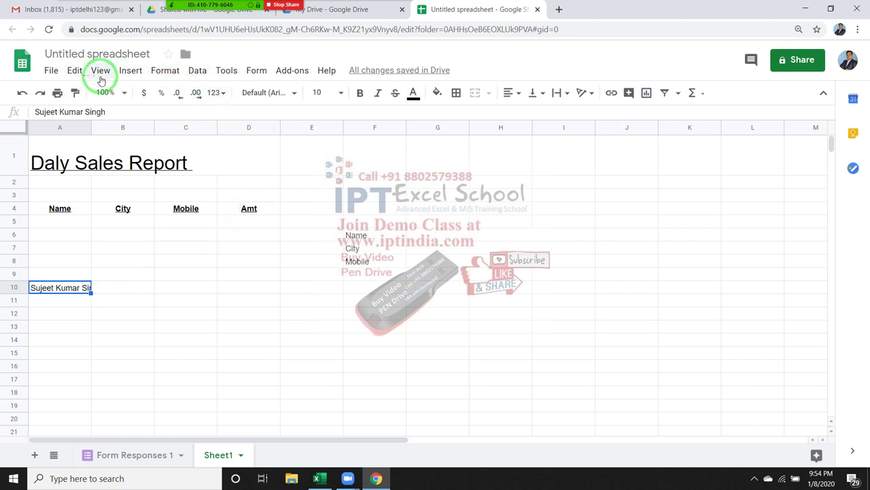
{"action": "left_click", "coordinate": [167, 73]}
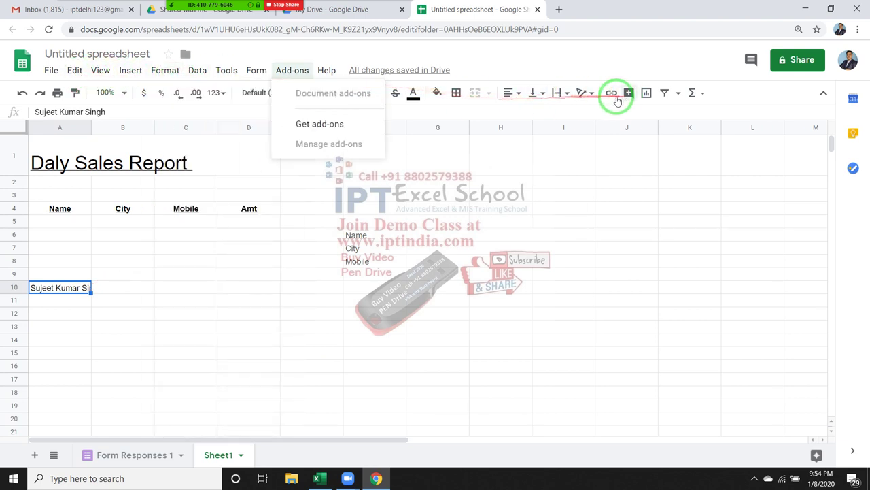
{"action": "left_click", "coordinate": [561, 93]}
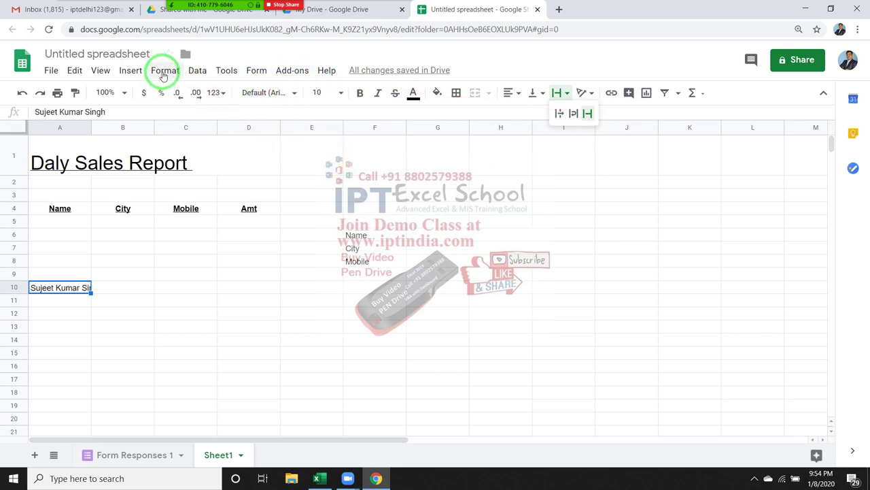
Step: Enter a short first name into cell E11
{"action": "left_click", "coordinate": [164, 70]}
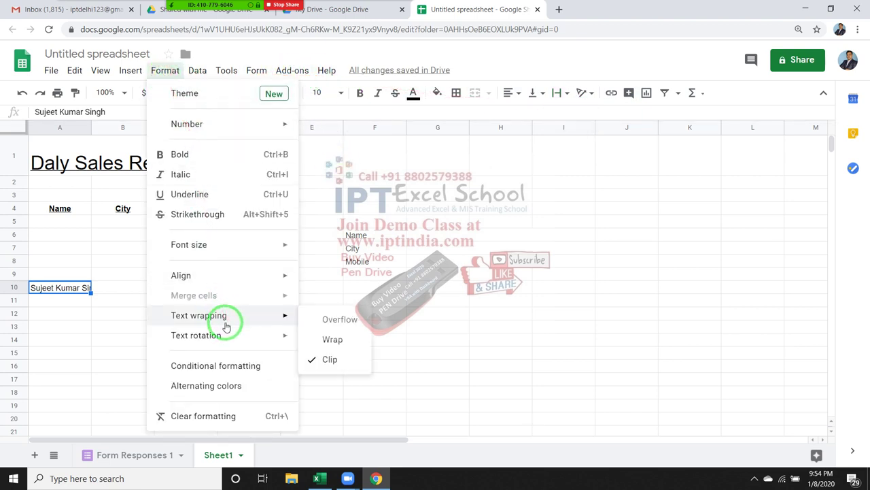
{"action": "mouse_move", "coordinate": [196, 335]}
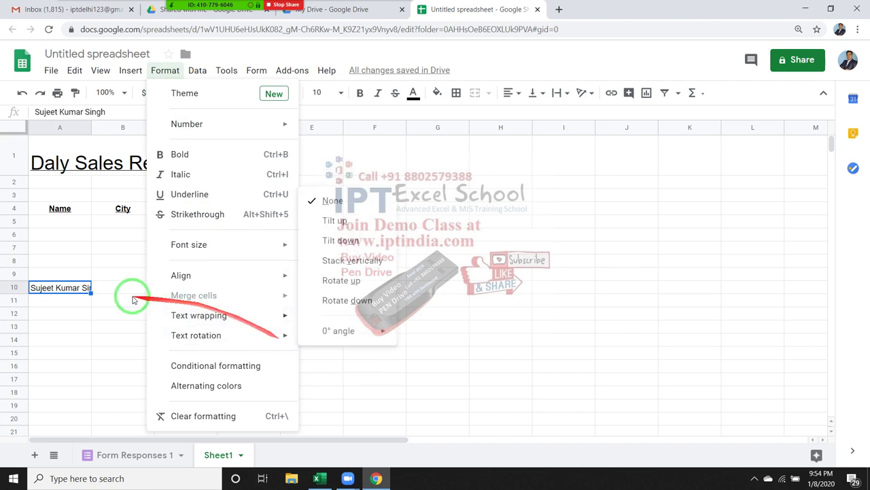
{"action": "left_click", "coordinate": [123, 300]}
{"action": "left_click", "coordinate": [302, 306]}
{"action": "type", "text": "Puj"}
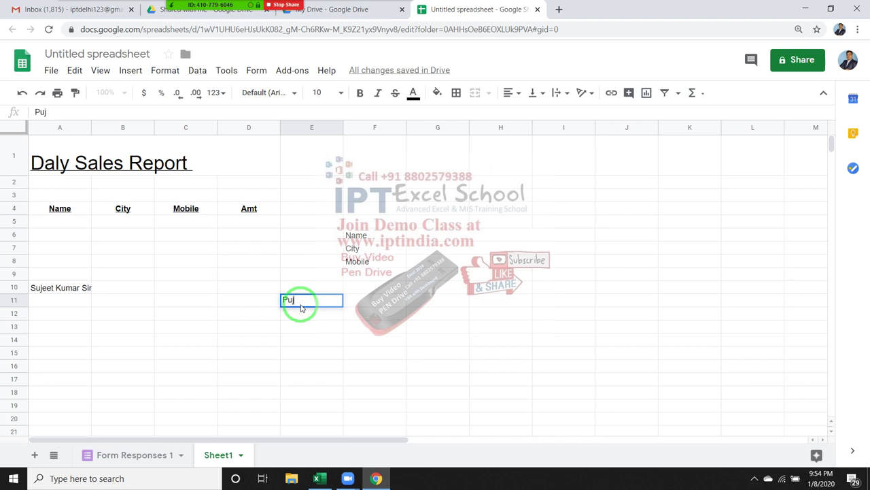
{"action": "type", "text": "a"}
{"action": "key", "text": "Return"}
{"action": "key", "text": "Up"}
{"action": "key", "text": "Down"}
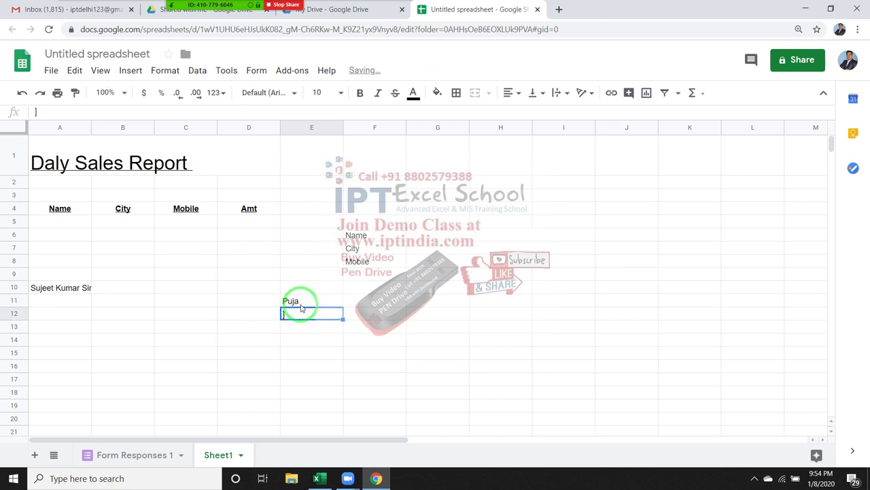
{"action": "key", "text": "Up"}
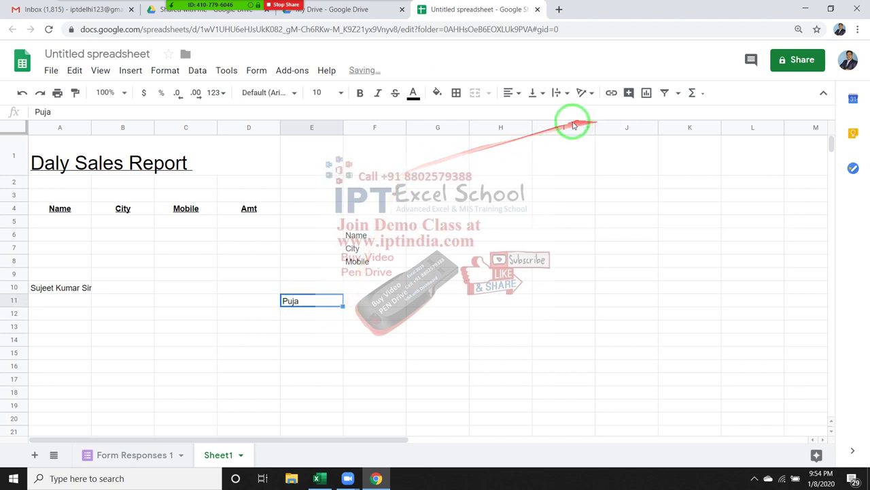
Step: Rotate the E11 text, trying Tilt up and Tilt down before settling on Rotate up
{"action": "left_click", "coordinate": [589, 97]}
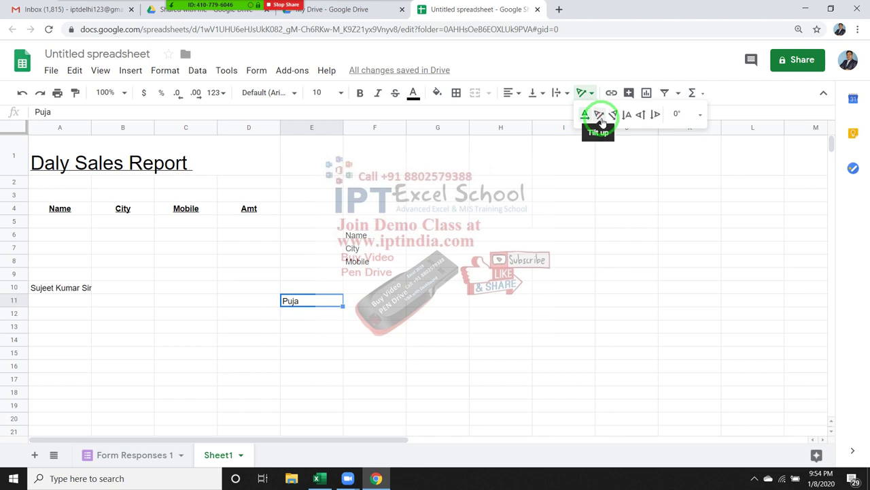
{"action": "left_click", "coordinate": [601, 117]}
{"action": "left_click", "coordinate": [588, 95]}
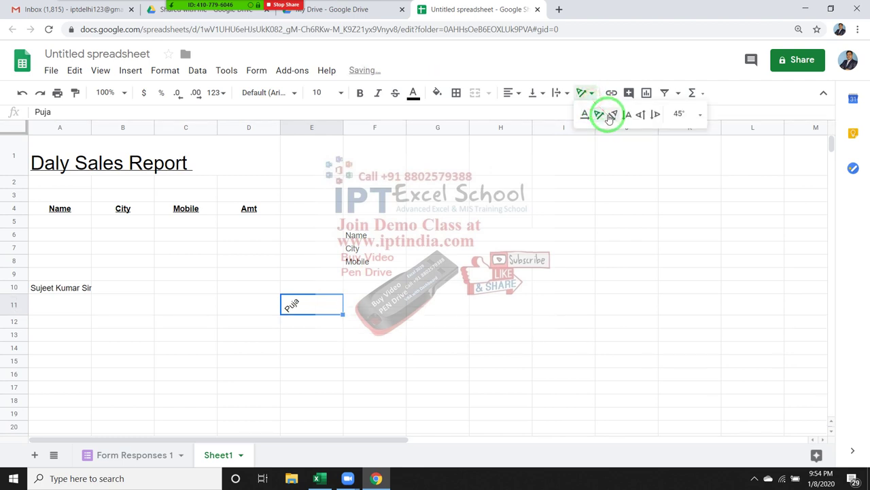
{"action": "left_click", "coordinate": [610, 117]}
{"action": "left_click", "coordinate": [583, 92]}
{"action": "left_click", "coordinate": [641, 116]}
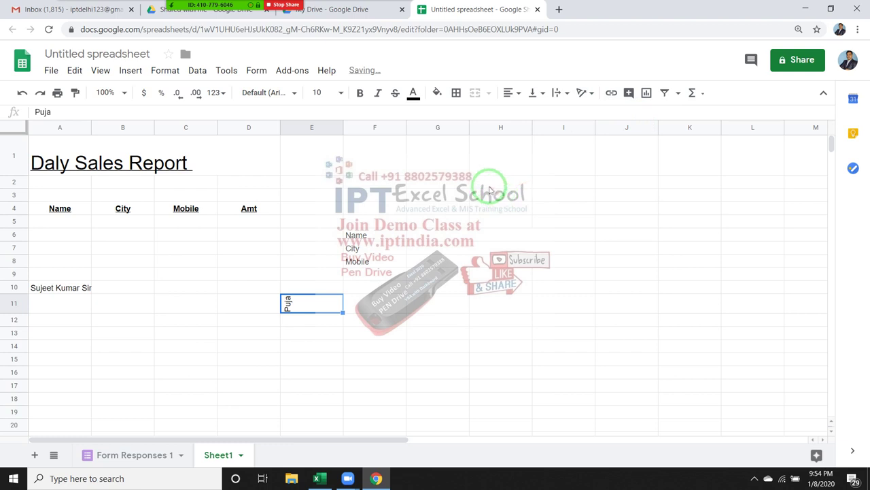
Step: Look through the Format menu options, then close it without changes
{"action": "left_click", "coordinate": [162, 70]}
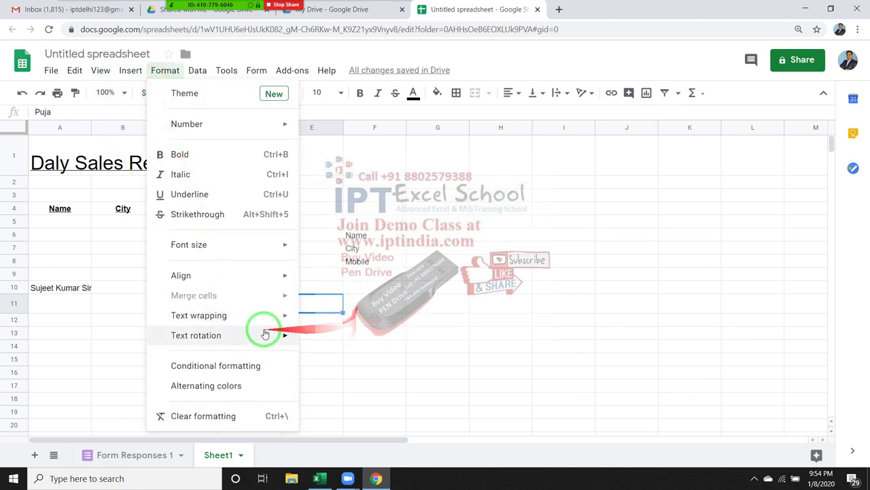
{"action": "mouse_move", "coordinate": [341, 331]}
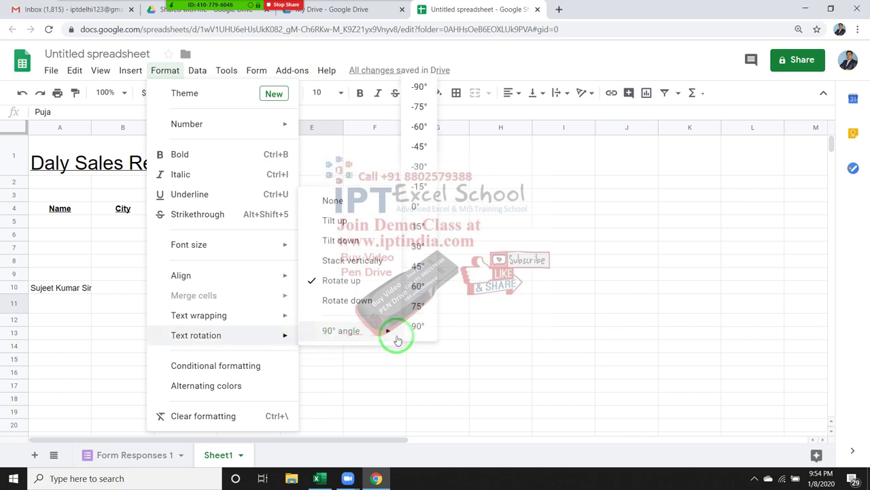
{"action": "left_click_drag", "start_coordinate": [398, 340], "coordinate": [448, 246]}
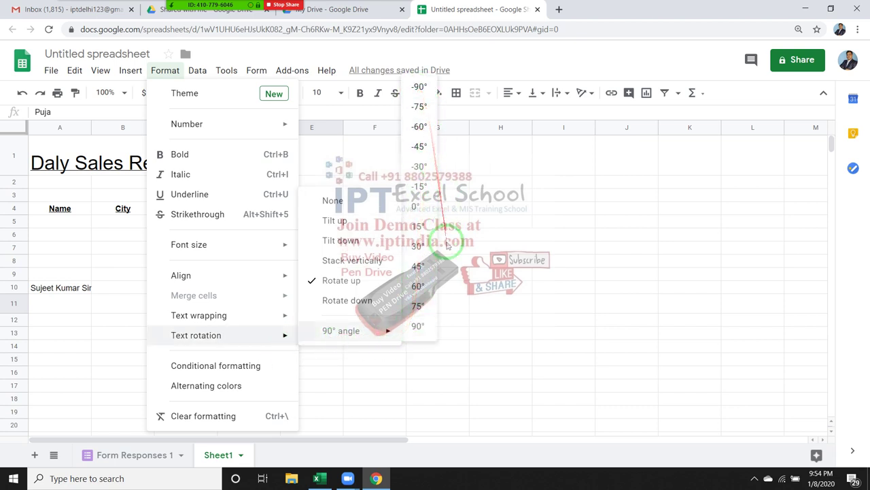
{"action": "left_click_drag", "start_coordinate": [453, 285], "coordinate": [307, 402]}
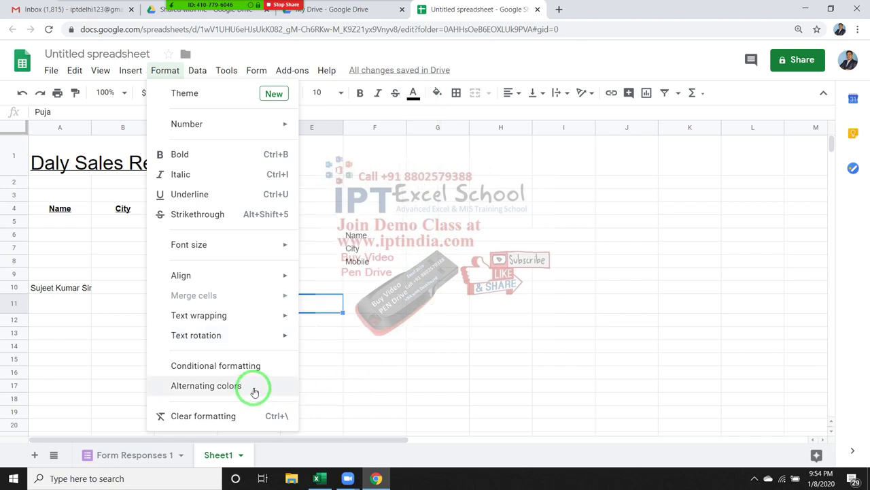
{"action": "left_click", "coordinate": [418, 384]}
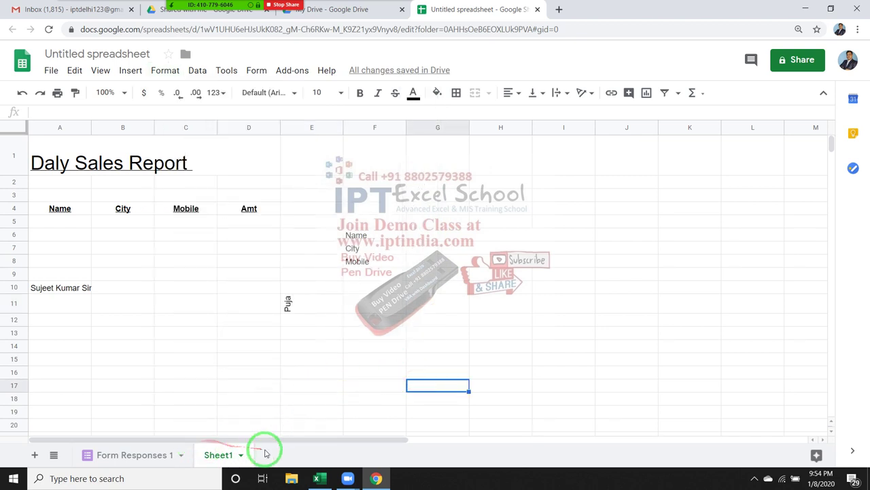
Step: Add a new blank Sheet2 and select its whole column A
{"action": "left_click", "coordinate": [34, 454]}
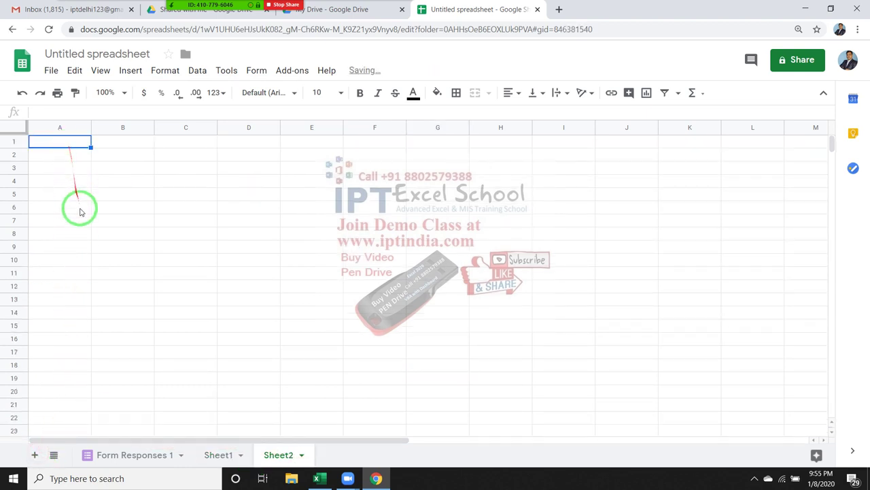
{"action": "left_click", "coordinate": [60, 379], "text": "shift"}
{"action": "left_click", "coordinate": [71, 222]}
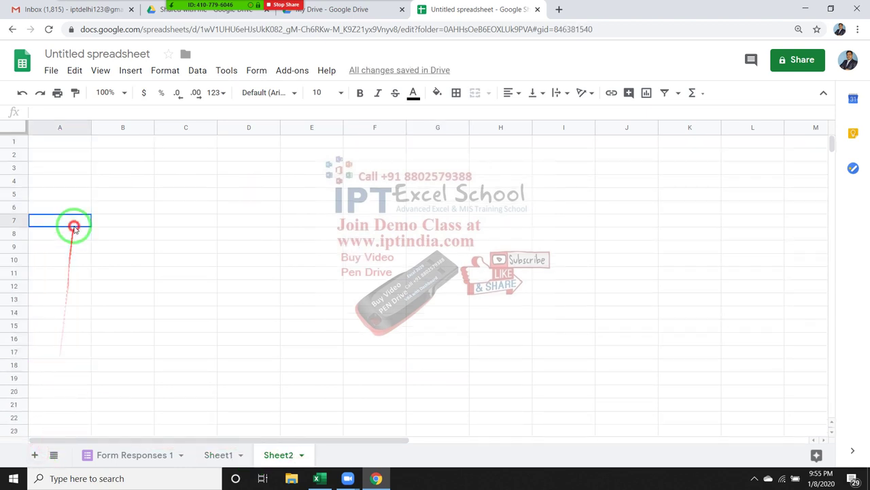
{"action": "left_click", "coordinate": [65, 128]}
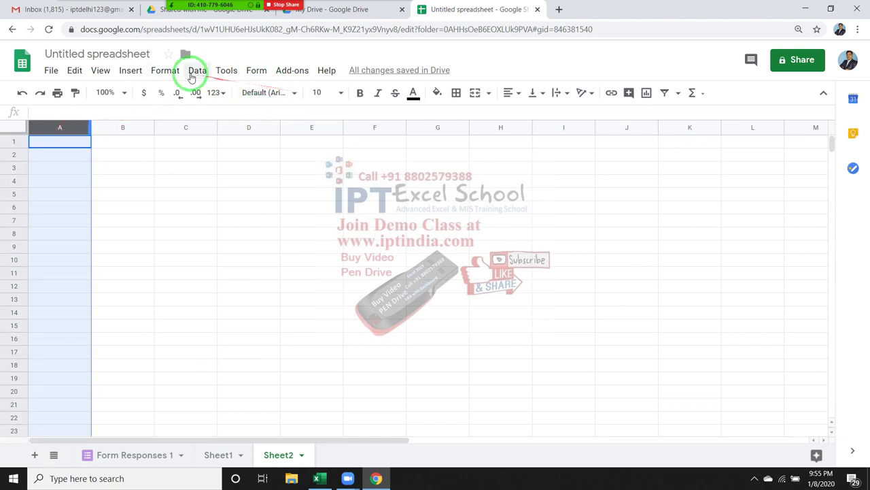
Step: Open conditional formatting for column A, toggling between Color scale and Single color
{"action": "left_click", "coordinate": [166, 70]}
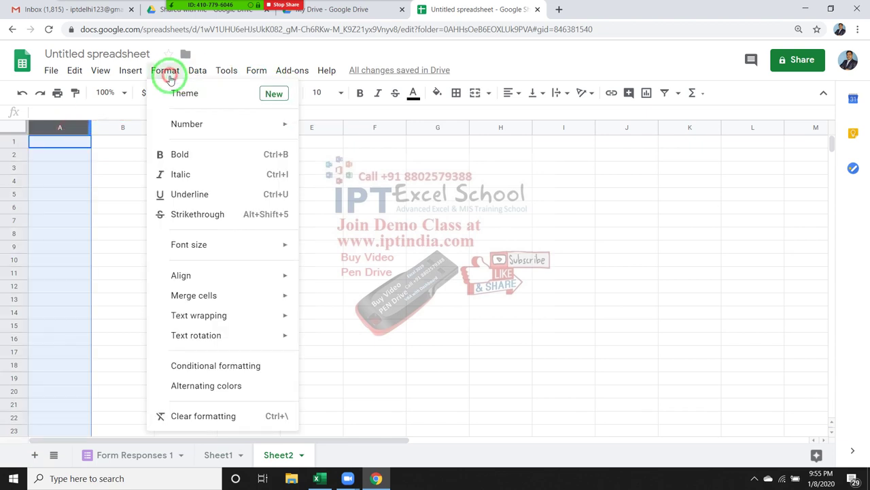
{"action": "left_click", "coordinate": [264, 374]}
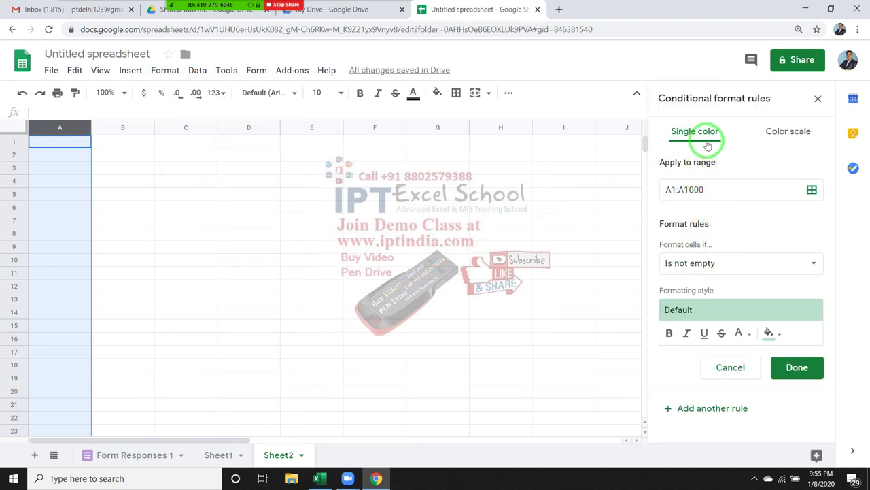
{"action": "left_click", "coordinate": [781, 132]}
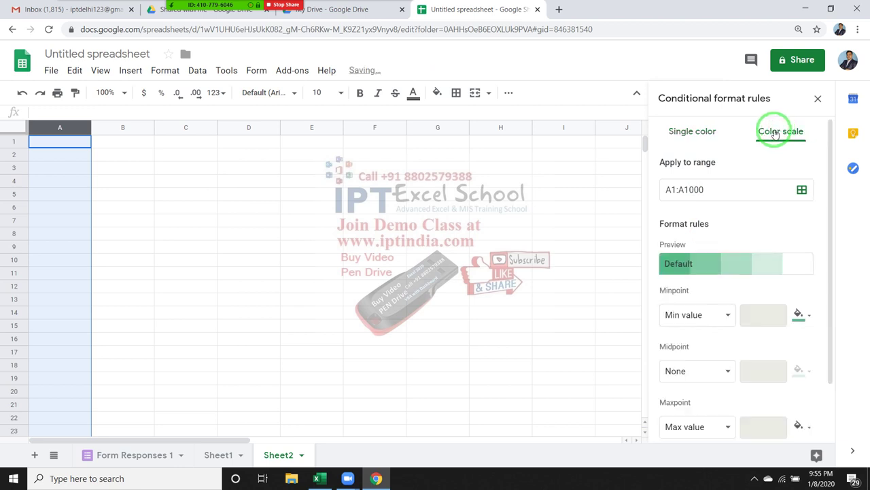
{"action": "left_click", "coordinate": [695, 136]}
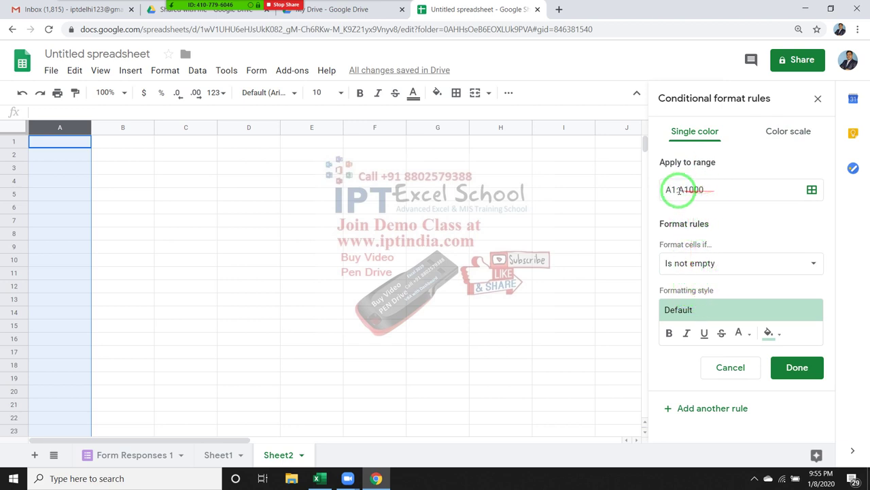
Step: Browse the Single color condition list without changing it, then switch to Color scale
{"action": "mouse_move", "coordinate": [666, 192]}
{"action": "left_mouse_down"}
{"action": "mouse_move", "coordinate": [722, 185]}
{"action": "mouse_move", "coordinate": [684, 231]}
{"action": "mouse_move", "coordinate": [709, 262]}
{"action": "left_mouse_up"}
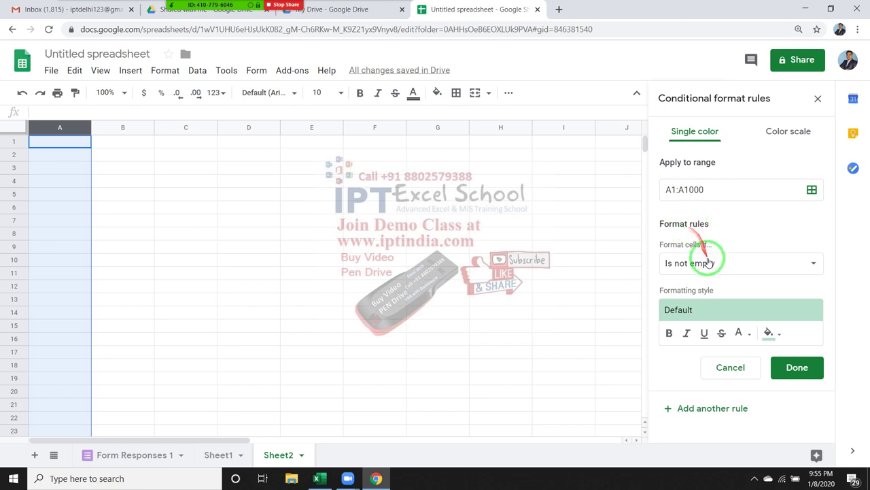
{"action": "left_click", "coordinate": [699, 265]}
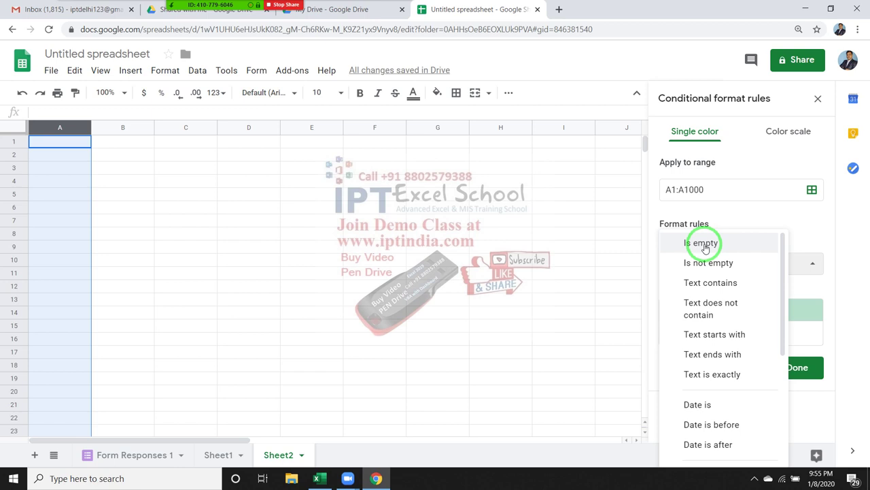
{"action": "key", "text": "Down"}
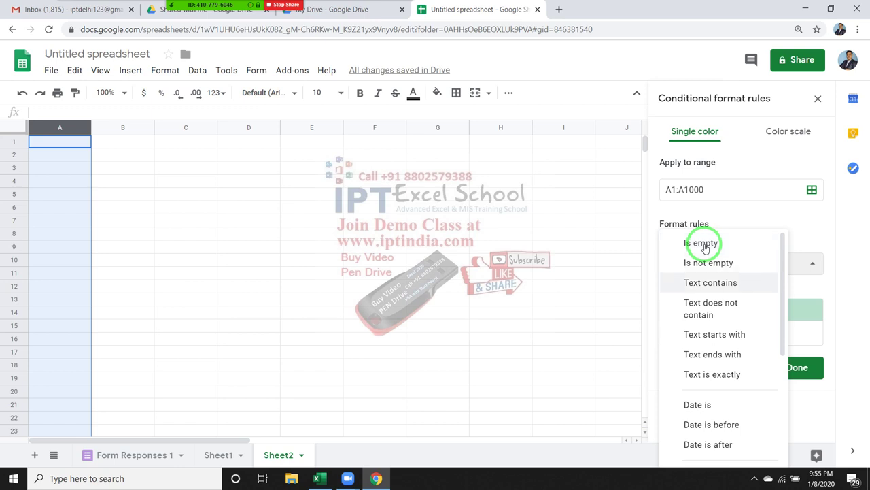
{"action": "key", "text": "Up"}
{"action": "key", "text": "Down"}
{"action": "key", "text": "Down"}
{"action": "key", "text": "Down"}
{"action": "key", "text": "Down"}
{"action": "key", "text": "Down"}
{"action": "key", "text": "Down"}
{"action": "key", "text": "Down"}
{"action": "key", "text": "Down"}
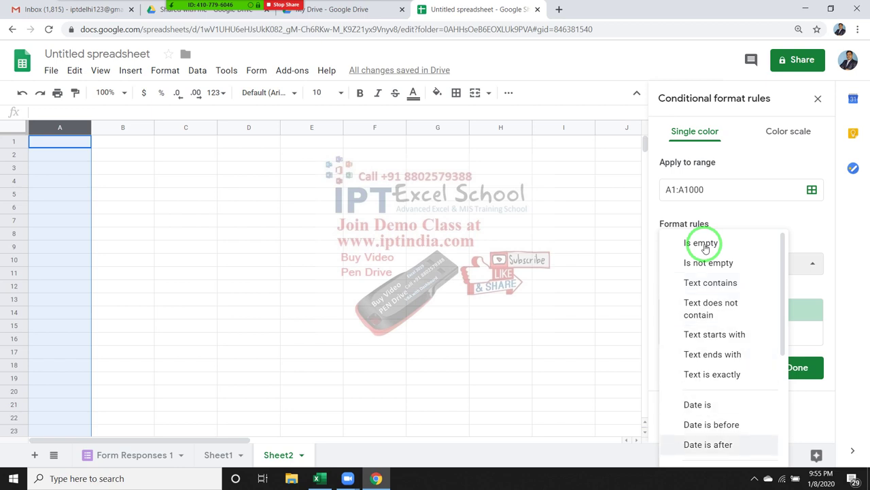
{"action": "scroll", "coordinate": [705, 249], "scroll_direction": "down", "scroll_amount": 1}
{"action": "key", "text": "Down"}
{"action": "key", "text": "Down"}
{"action": "key", "text": "Down"}
{"action": "key", "text": "Down"}
{"action": "key", "text": "Down"}
{"action": "key", "text": "Down"}
{"action": "key", "text": "Down"}
{"action": "key", "text": "Down"}
{"action": "key", "text": "Down"}
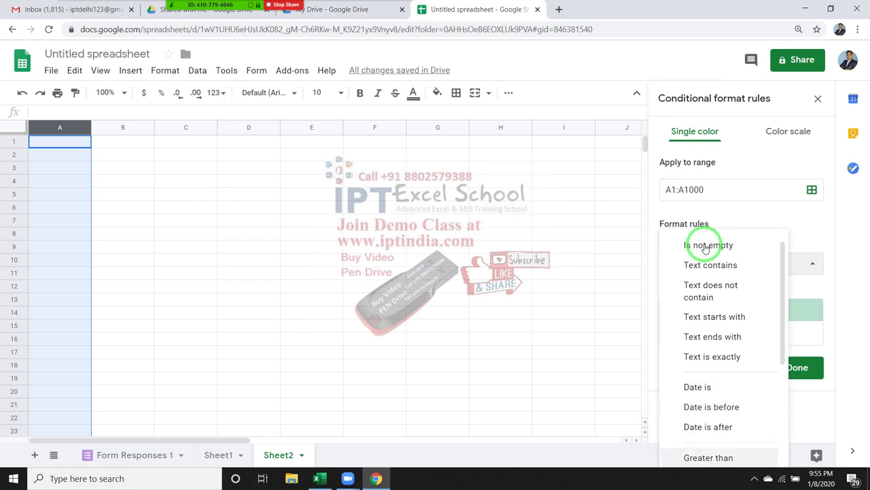
{"action": "scroll", "coordinate": [705, 249], "scroll_direction": "down", "scroll_amount": 1}
{"action": "key", "text": "Down"}
{"action": "key", "text": "Down"}
{"action": "key", "text": "Down"}
{"action": "key", "text": "Down"}
{"action": "key", "text": "Down"}
{"action": "key", "text": "Down"}
{"action": "key", "text": "Down"}
{"action": "scroll", "coordinate": [705, 249], "scroll_direction": "down", "scroll_amount": 1}
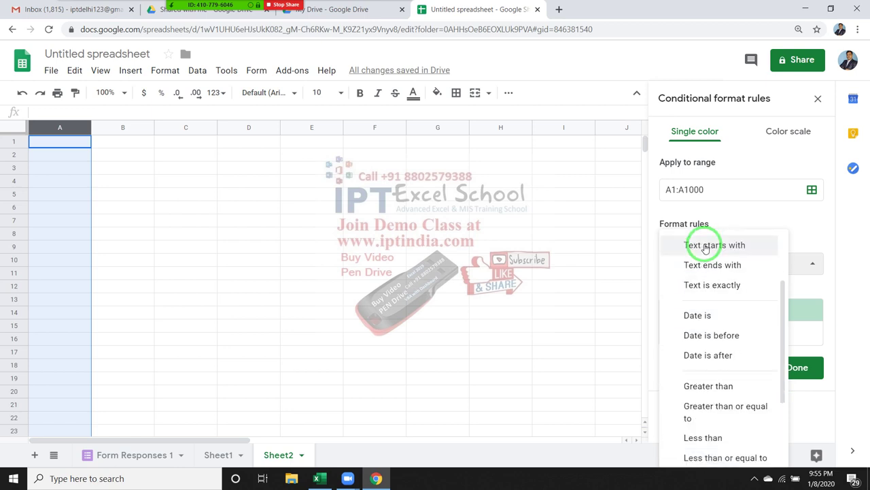
{"action": "key", "text": "Down"}
{"action": "key", "text": "Down"}
{"action": "key", "text": "Down"}
{"action": "key", "text": "Down"}
{"action": "key", "text": "Down"}
{"action": "key", "text": "Down"}
{"action": "key", "text": "Down"}
{"action": "key", "text": "Escape"}
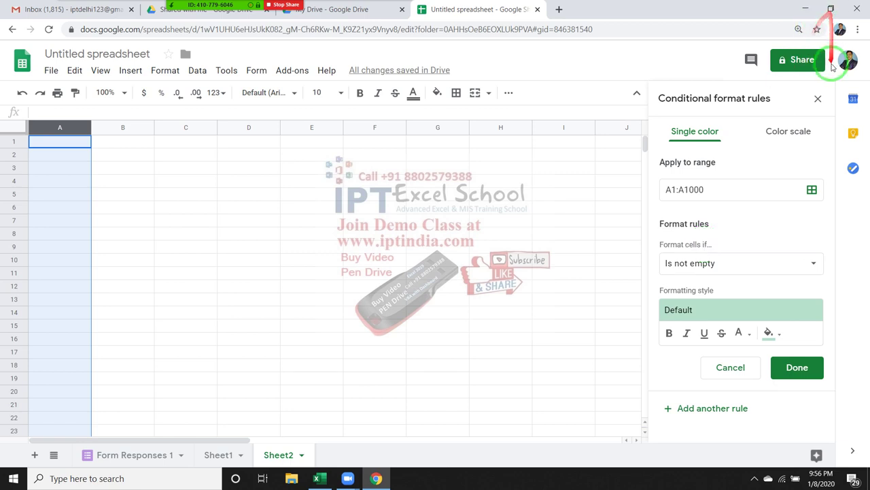
{"action": "left_click", "coordinate": [808, 132]}
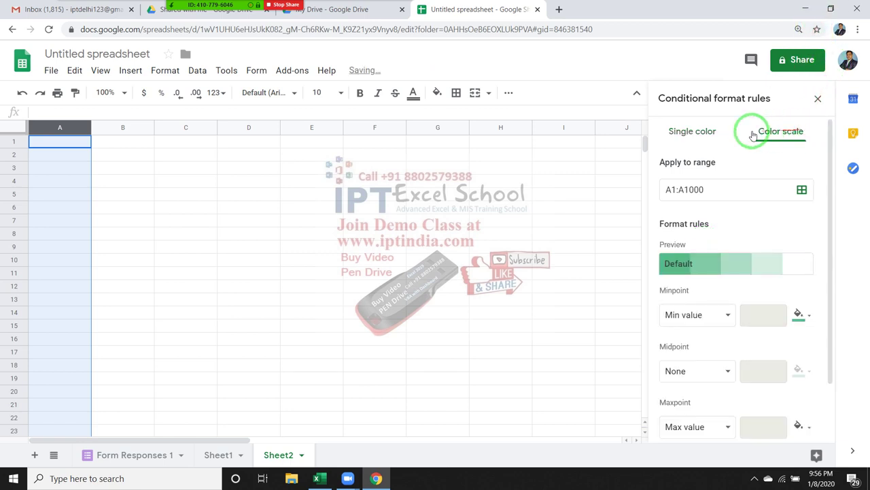
{"action": "left_click_drag", "start_coordinate": [819, 99], "coordinate": [780, 104]}
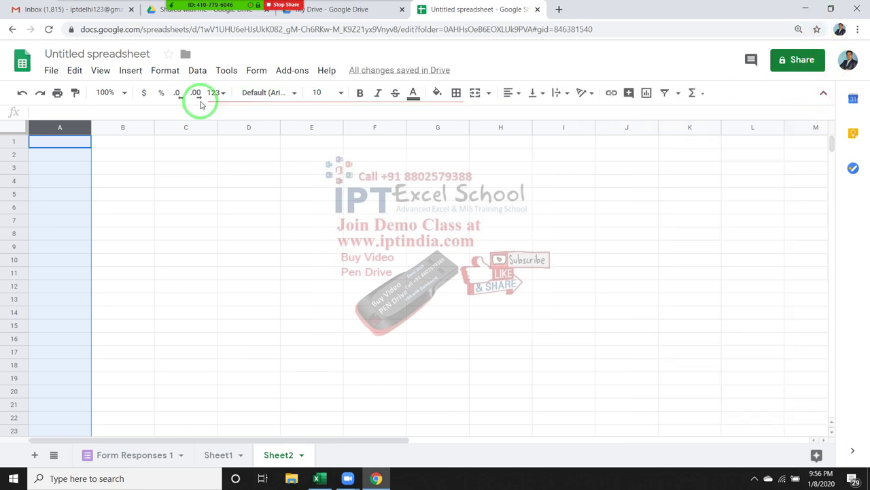
Step: Apply alternating colours with a footer to column A, previewing teal, gray, tan, purple and pink styles
{"action": "left_click", "coordinate": [166, 70]}
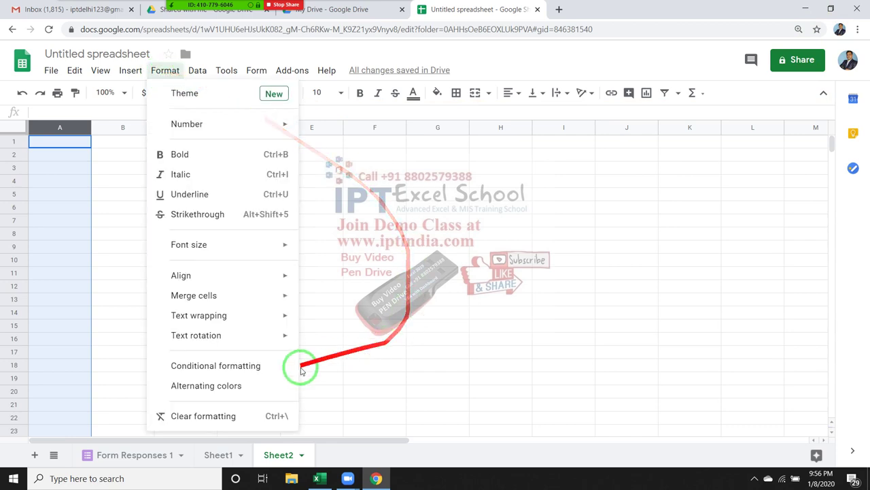
{"action": "left_click", "coordinate": [241, 387]}
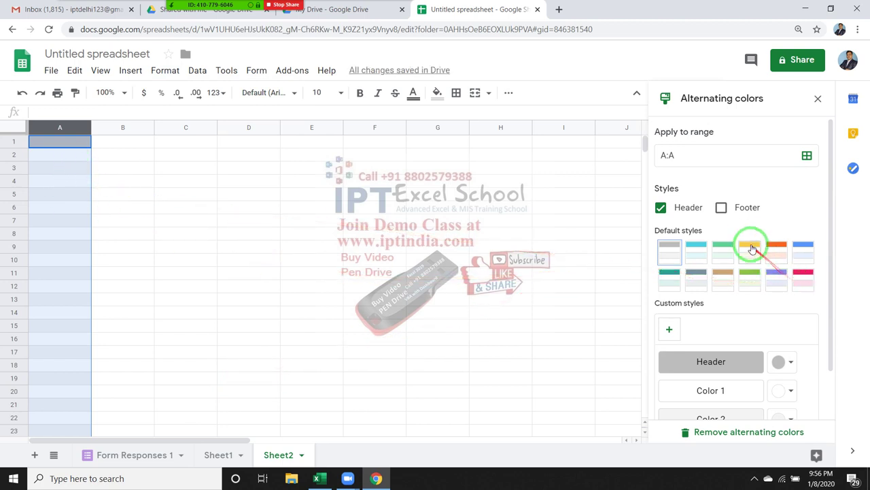
{"action": "left_click", "coordinate": [722, 208]}
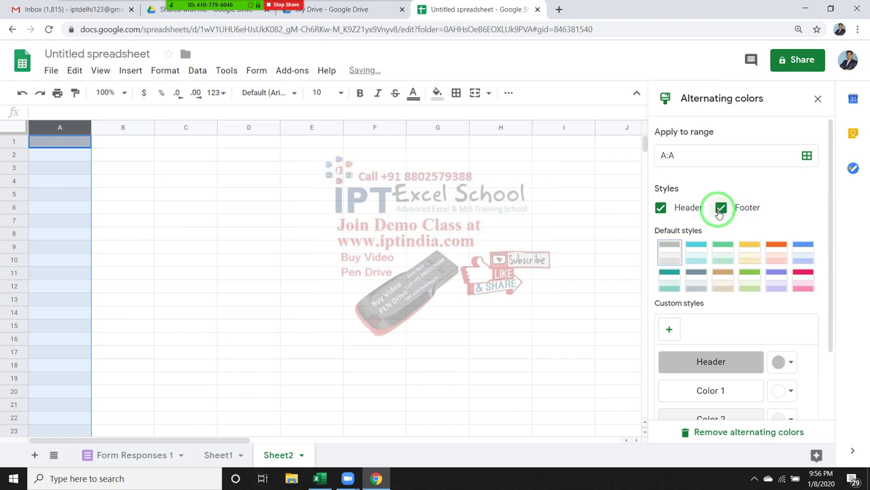
{"action": "left_click", "coordinate": [672, 280]}
{"action": "left_click", "coordinate": [698, 282]}
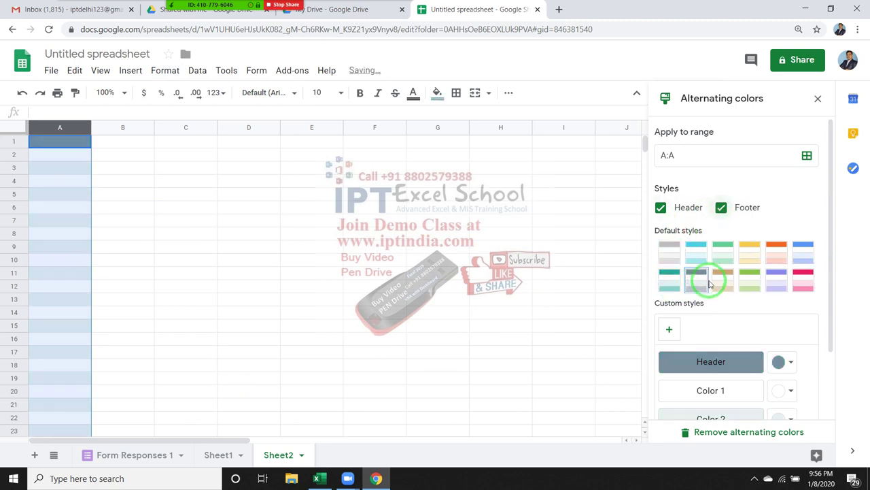
{"action": "left_click", "coordinate": [726, 281]}
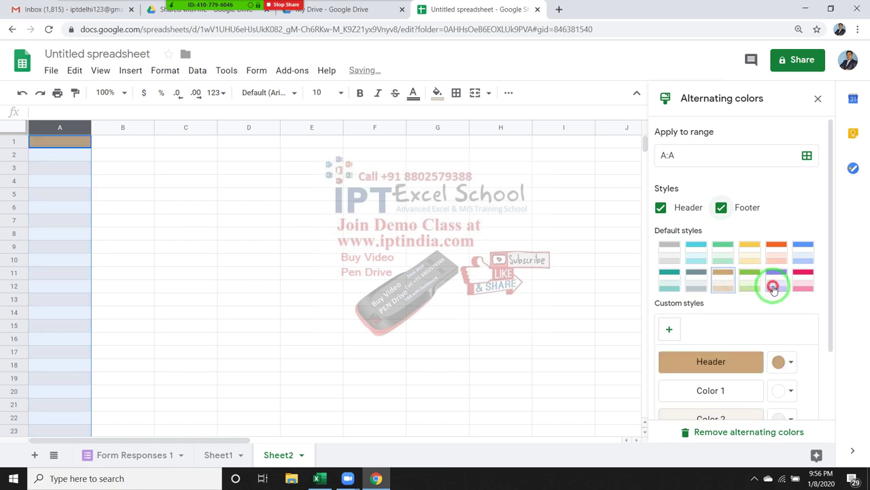
{"action": "left_click", "coordinate": [773, 288]}
{"action": "left_click", "coordinate": [803, 286]}
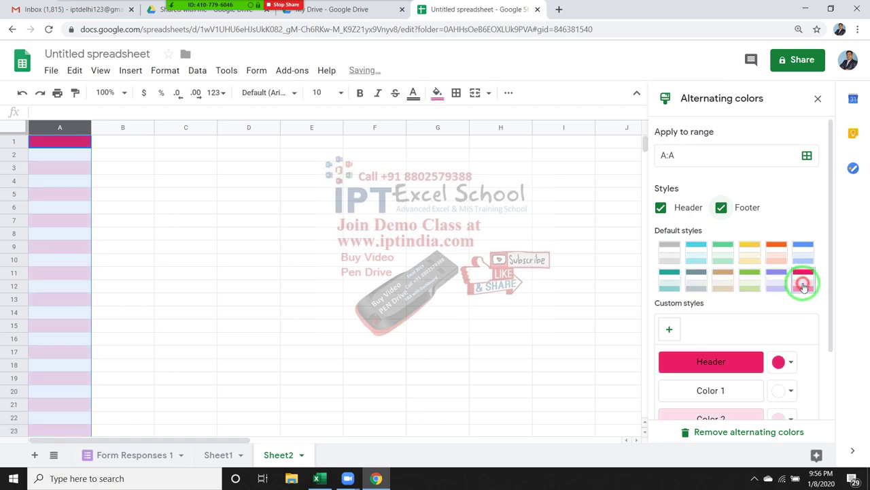
Step: Browse the header and second band colour choices without changing them
{"action": "left_click", "coordinate": [780, 362]}
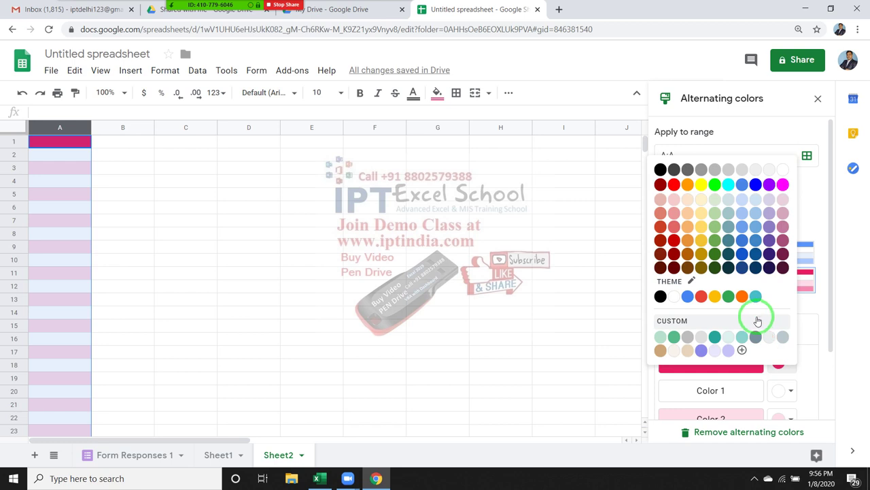
{"action": "left_click", "coordinate": [799, 383]}
{"action": "scroll", "coordinate": [806, 383], "scroll_direction": "down", "scroll_amount": 1}
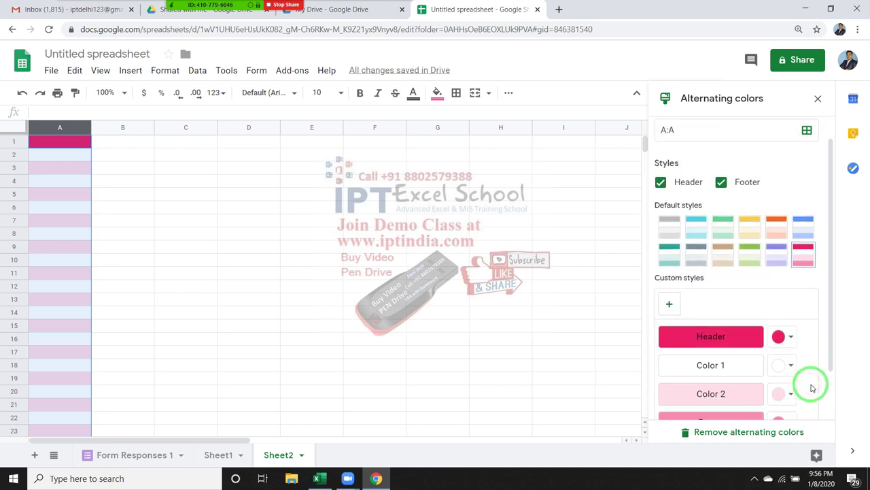
{"action": "left_click", "coordinate": [779, 362]}
{"action": "left_click", "coordinate": [807, 361]}
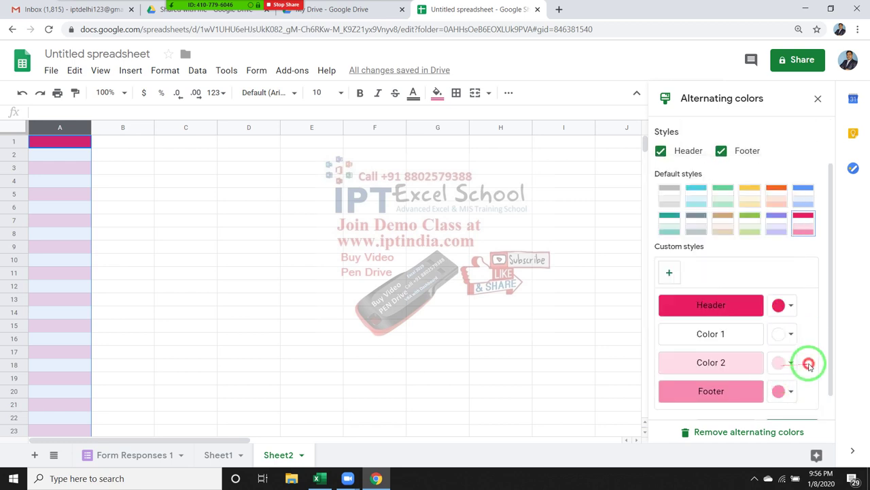
Step: Set the header colour to blue, Color 2 to yellow and the footer to green
{"action": "left_click", "coordinate": [782, 305]}
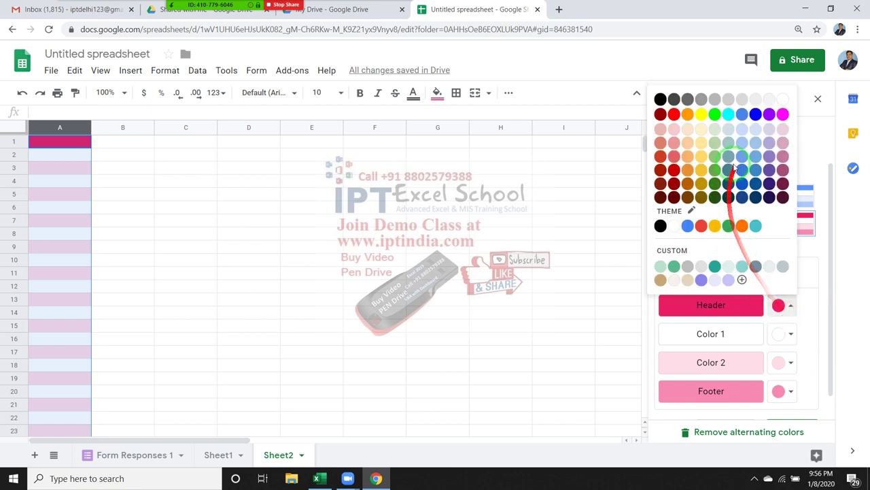
{"action": "left_click", "coordinate": [755, 114]}
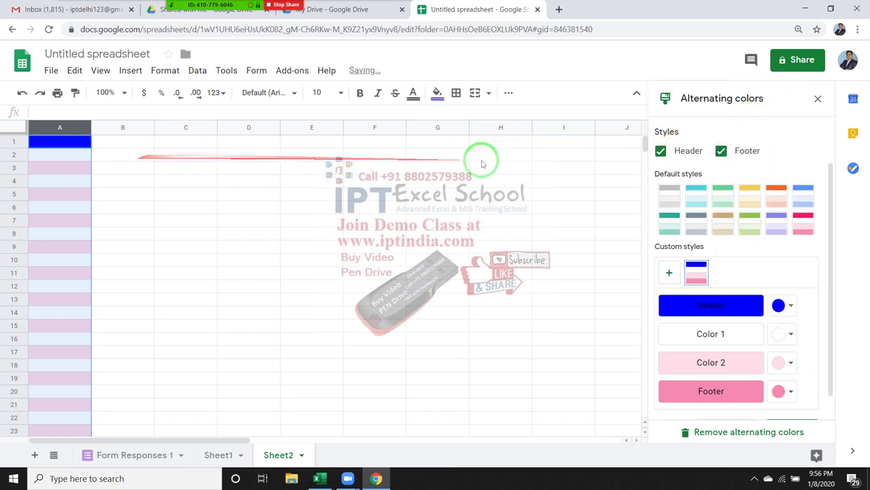
{"action": "left_click", "coordinate": [791, 366]}
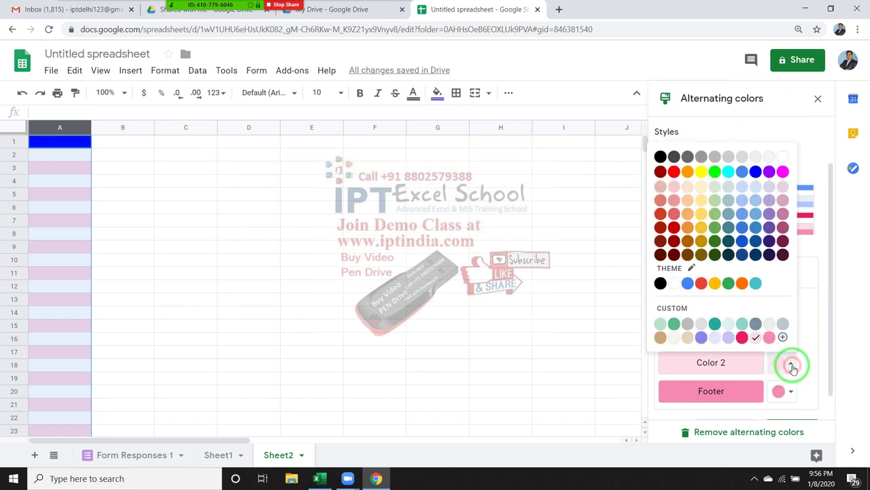
{"action": "left_click", "coordinate": [716, 287]}
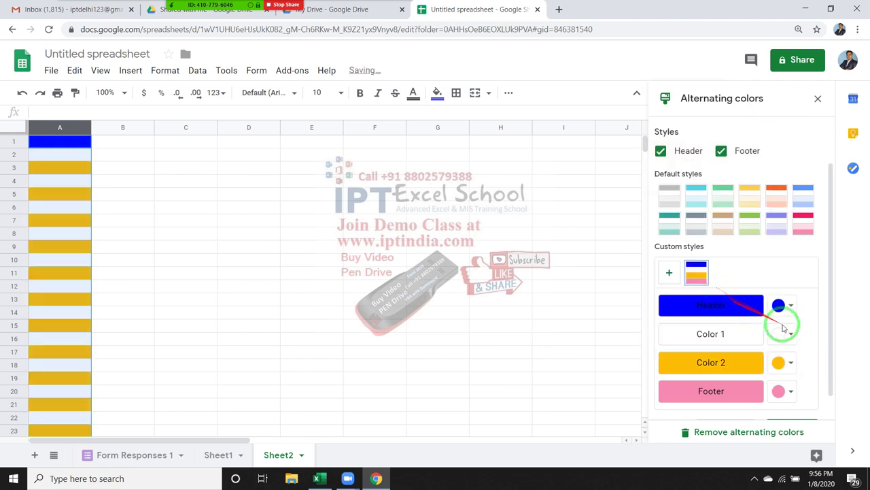
{"action": "scroll", "coordinate": [830, 401], "scroll_direction": "down", "scroll_amount": 2}
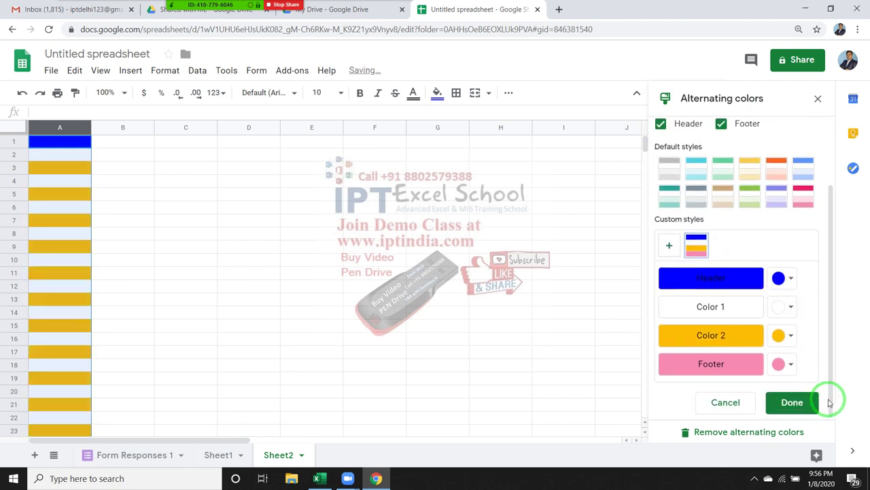
{"action": "left_click", "coordinate": [785, 365]}
{"action": "left_click", "coordinate": [727, 300]}
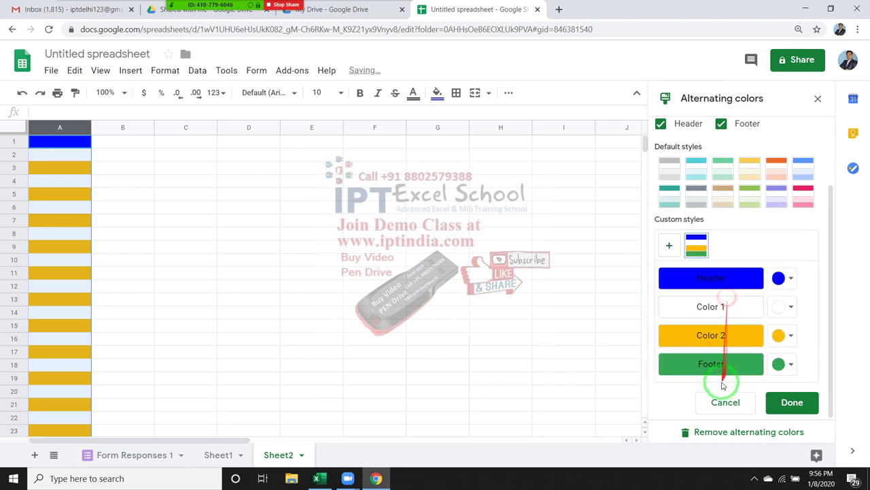
{"action": "scroll", "coordinate": [140, 384], "scroll_direction": "down", "scroll_amount": 5}
{"action": "scroll", "coordinate": [143, 386], "scroll_direction": "up", "scroll_amount": 5}
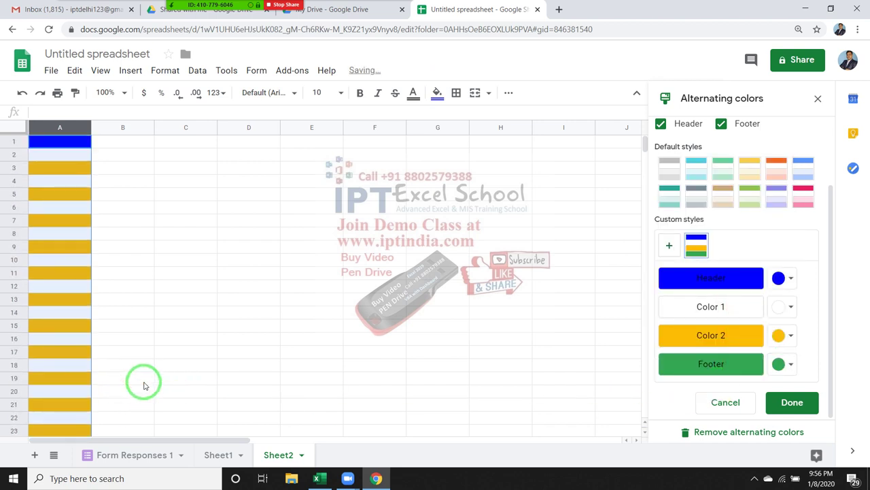
Step: Review column A's banding, select D1:D7, and confirm the alternating colours with Done
{"action": "left_click", "coordinate": [165, 198]}
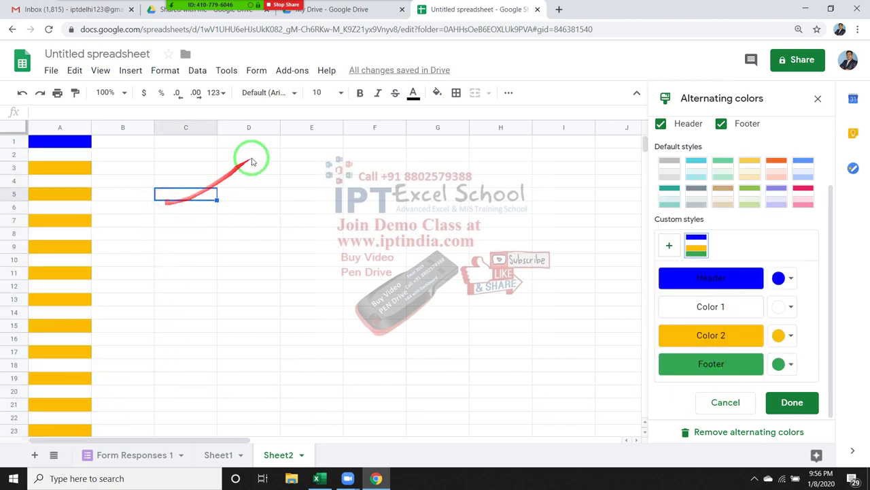
{"action": "left_click_drag", "start_coordinate": [249, 143], "coordinate": [251, 294]}
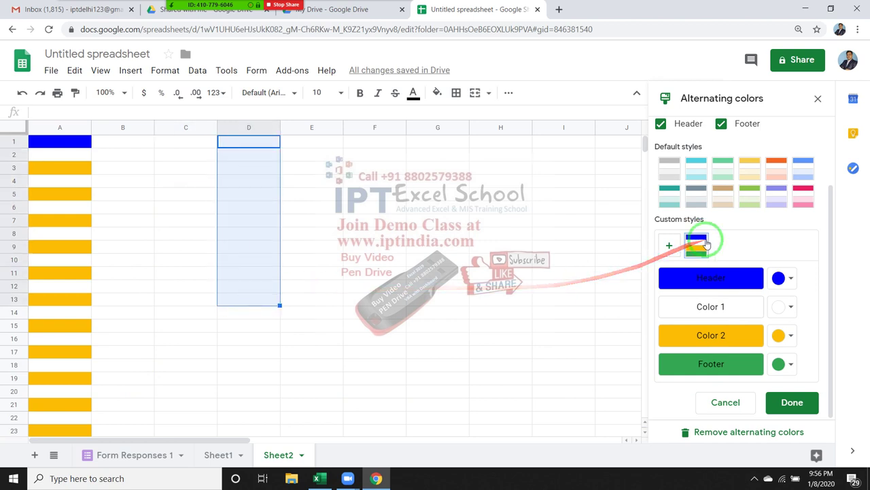
{"action": "left_click_drag", "start_coordinate": [229, 145], "coordinate": [231, 218]}
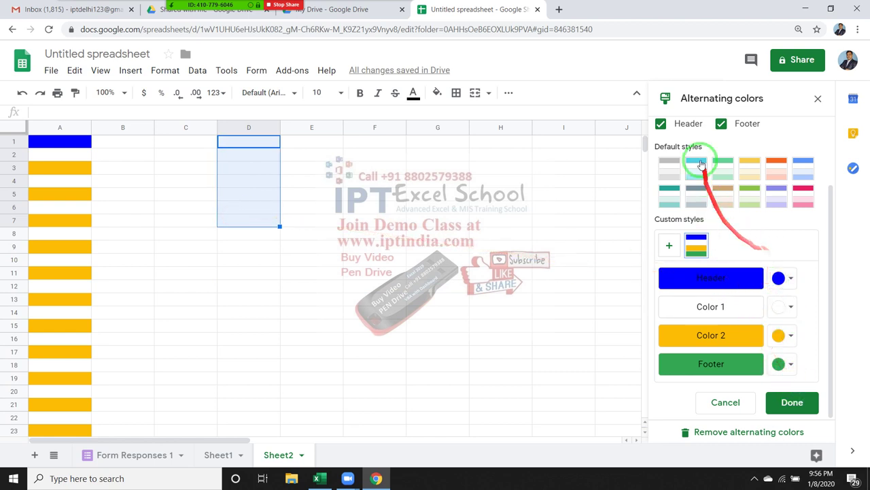
{"action": "left_click", "coordinate": [796, 404]}
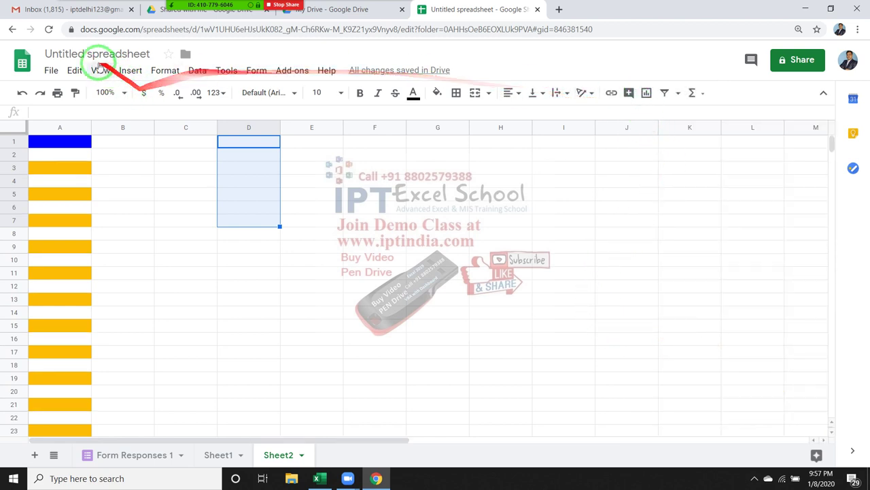
Step: Band D1:D7 with a footer: blue D1 header, green D7 footer, orange alternate rows
{"action": "left_click", "coordinate": [129, 70]}
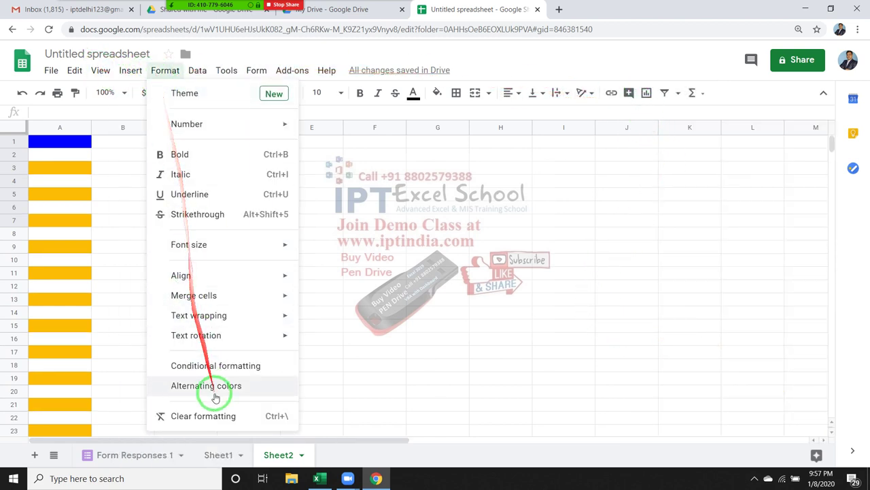
{"action": "left_click", "coordinate": [192, 386]}
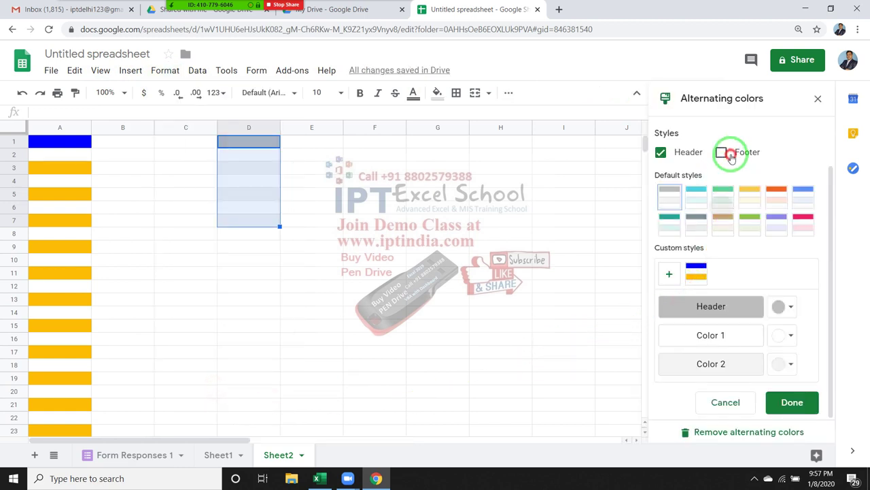
{"action": "left_click", "coordinate": [730, 153]}
{"action": "left_click", "coordinate": [789, 278]}
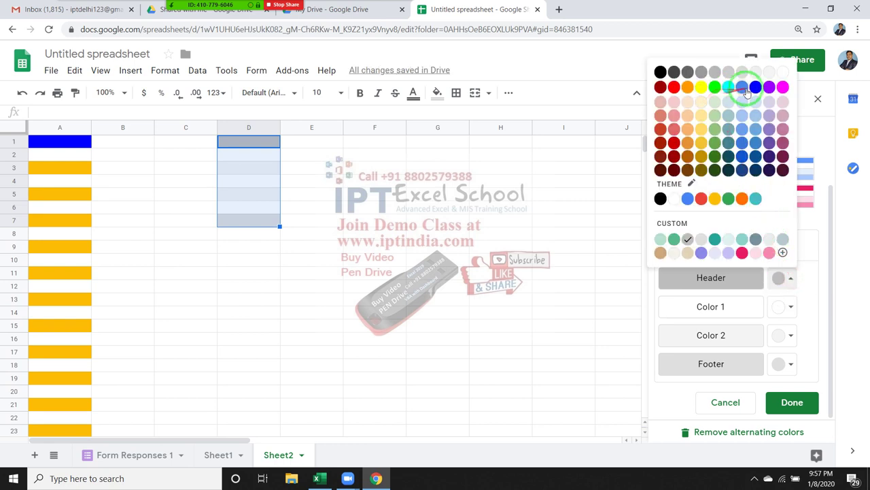
{"action": "left_click", "coordinate": [758, 88]}
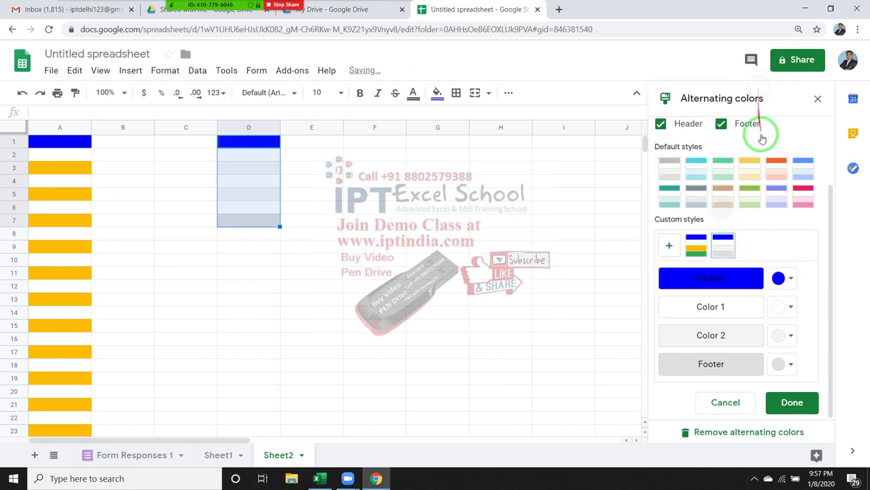
{"action": "left_click", "coordinate": [789, 364]}
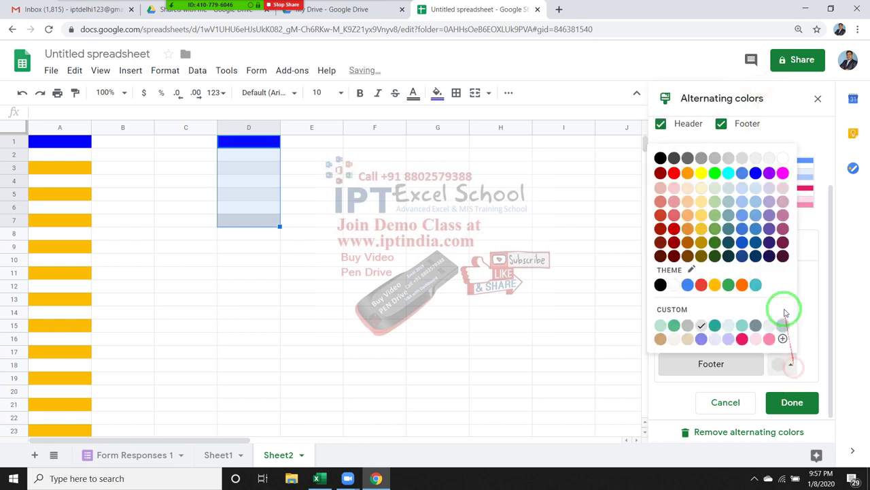
{"action": "left_click", "coordinate": [728, 285]}
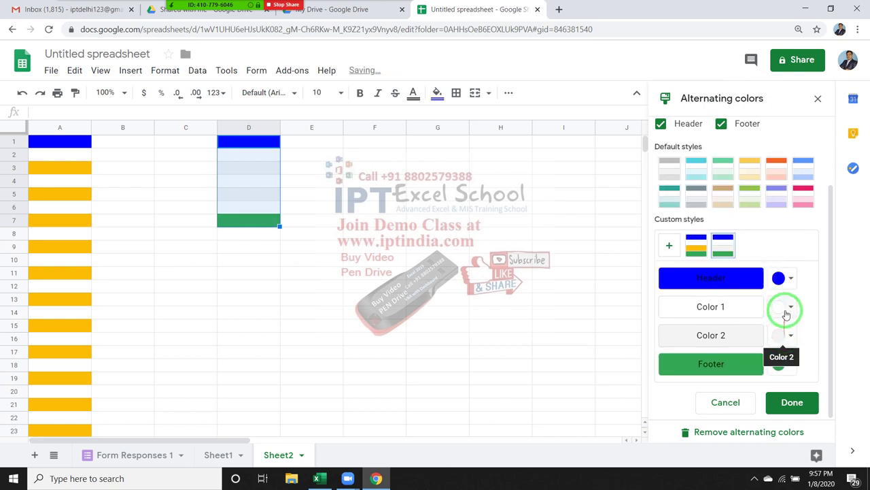
{"action": "left_click", "coordinate": [781, 340]}
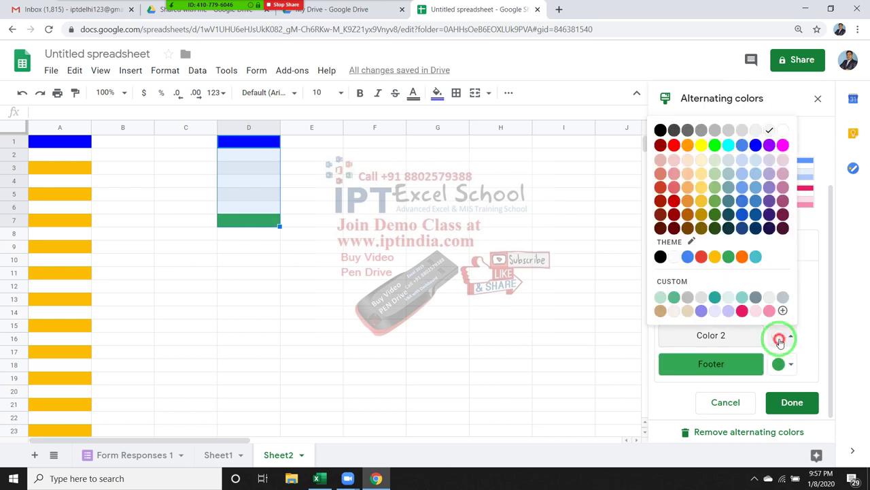
{"action": "left_click", "coordinate": [718, 257]}
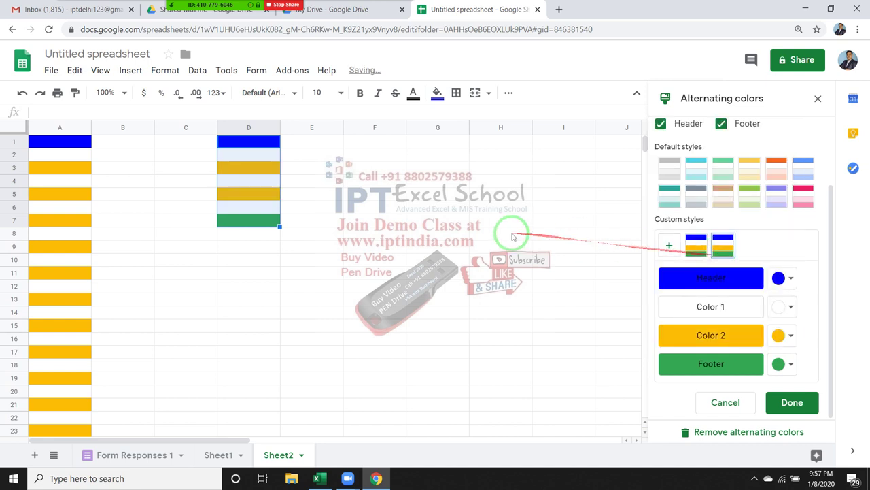
{"action": "left_click", "coordinate": [507, 232]}
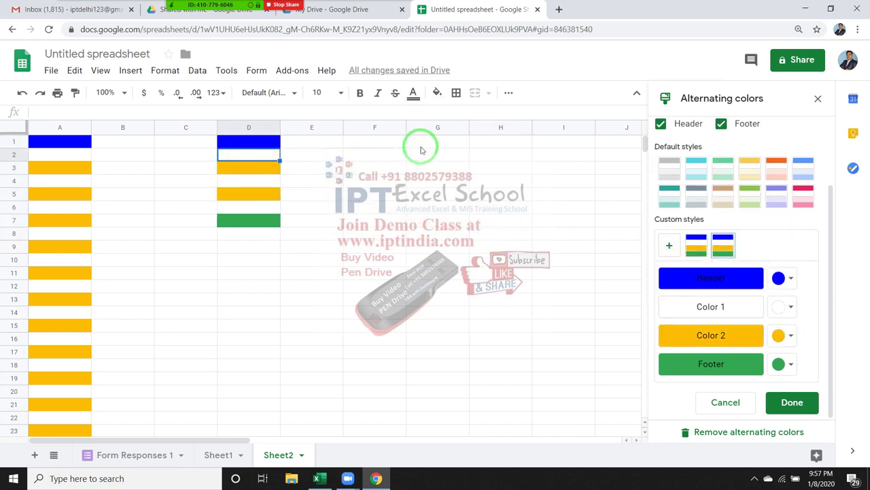
{"action": "type", "text": "25"}
Step: Enter the values 25, 36, 25, 25 and 63 into D2:D6
{"action": "key", "text": "Return"}
{"action": "type", "text": "36"}
{"action": "key", "text": "Return"}
{"action": "type", "text": "2"}
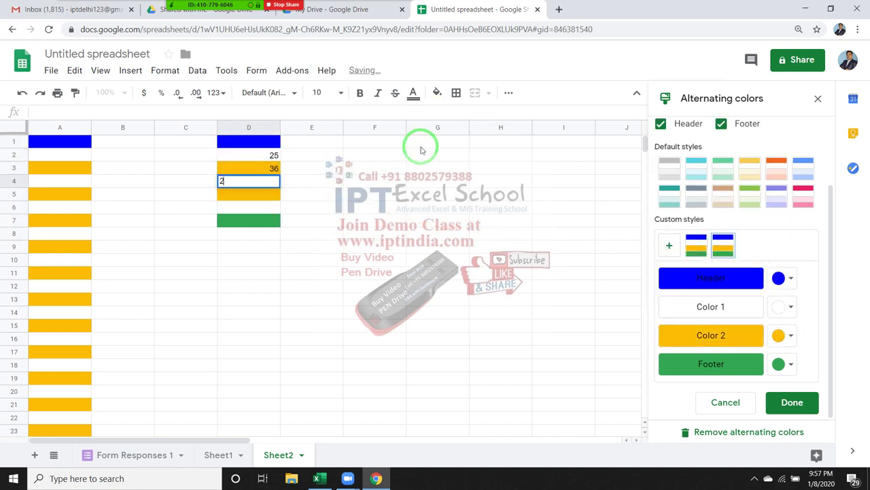
{"action": "type", "text": "5"}
{"action": "key", "text": "Return"}
{"action": "type", "text": "25"}
{"action": "key", "text": "Return"}
{"action": "type", "text": "63"}
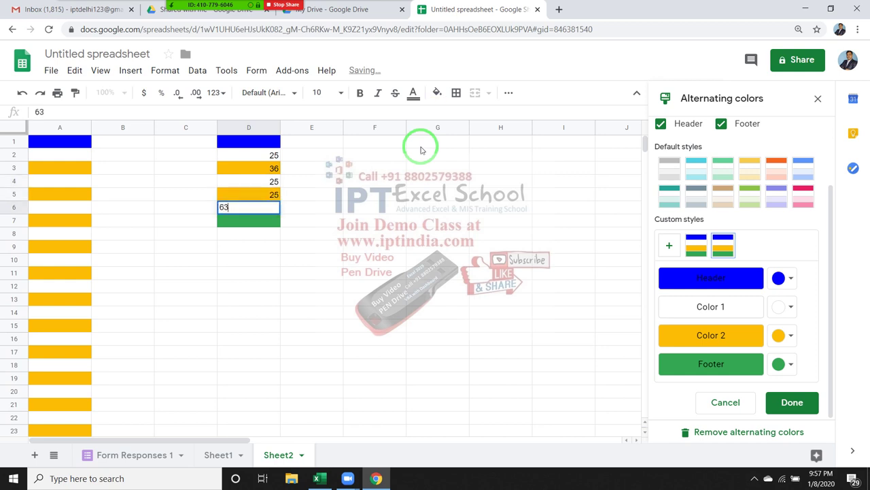
{"action": "key", "text": "Return"}
Step: Correct the D1 header to 'Sales'
{"action": "key", "text": "Up"}
{"action": "key", "text": "Up"}
{"action": "key", "text": "Up"}
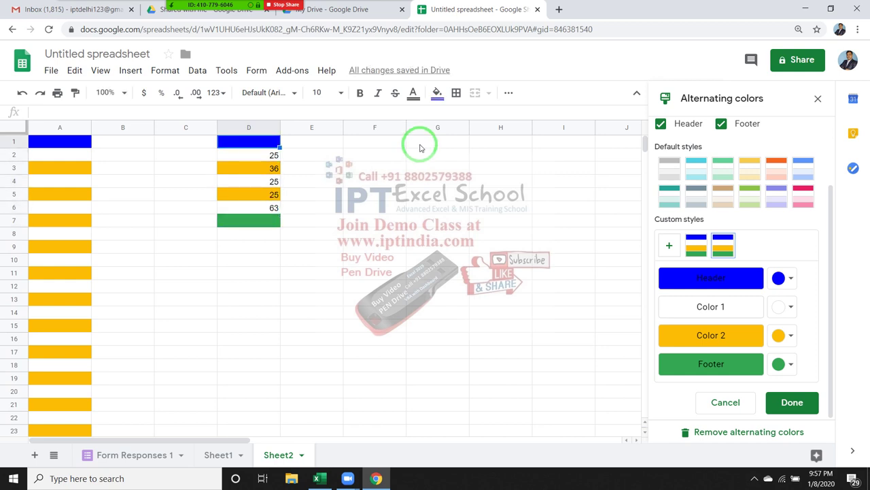
{"action": "type", "text": "es"}
{"action": "key", "text": "Return"}
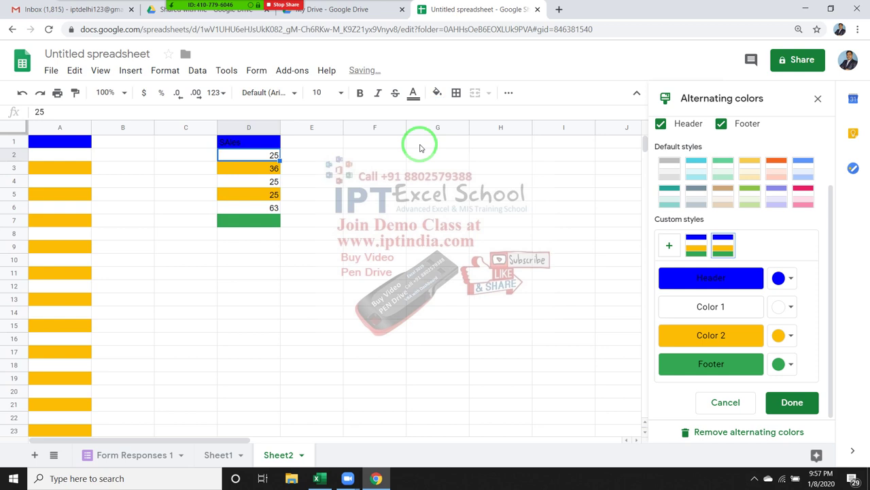
{"action": "key", "text": "Up"}
{"action": "type", "text": "Sales"}
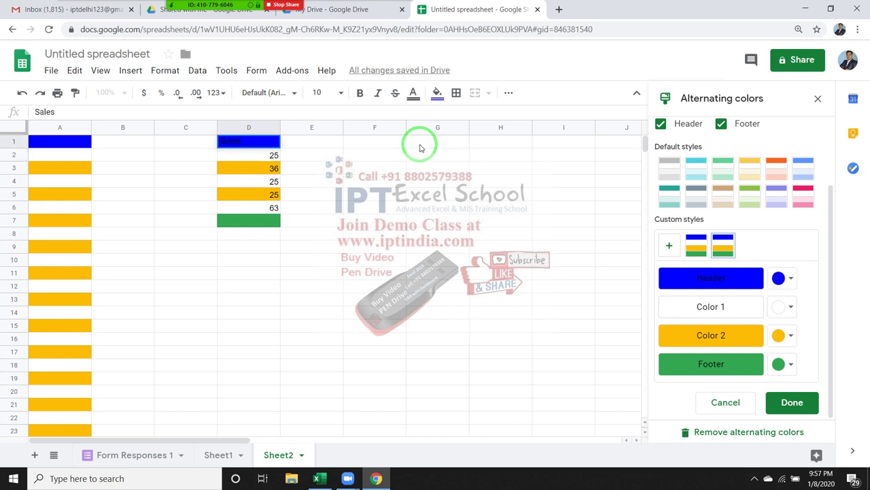
{"action": "key", "text": "Return"}
Step: Total D2:D6 in D7 with =SUM(D2:D6), giving 174
{"action": "left_click", "coordinate": [232, 219]}
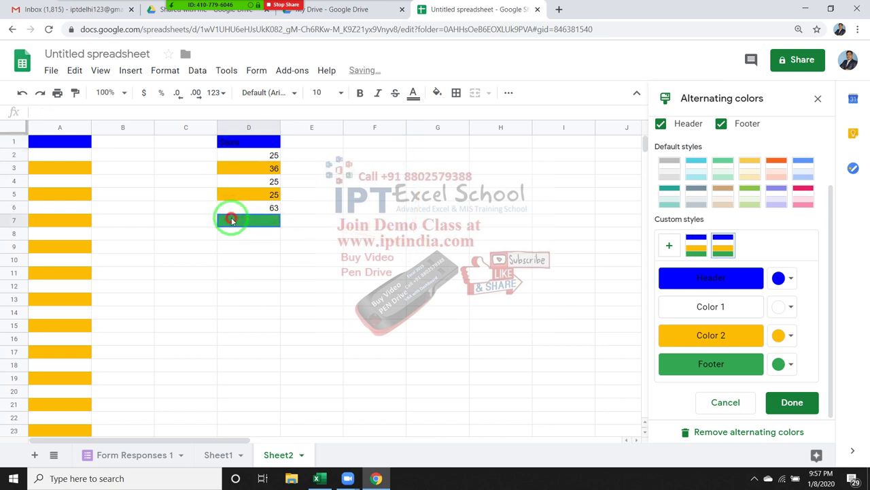
{"action": "type", "text": "=su"}
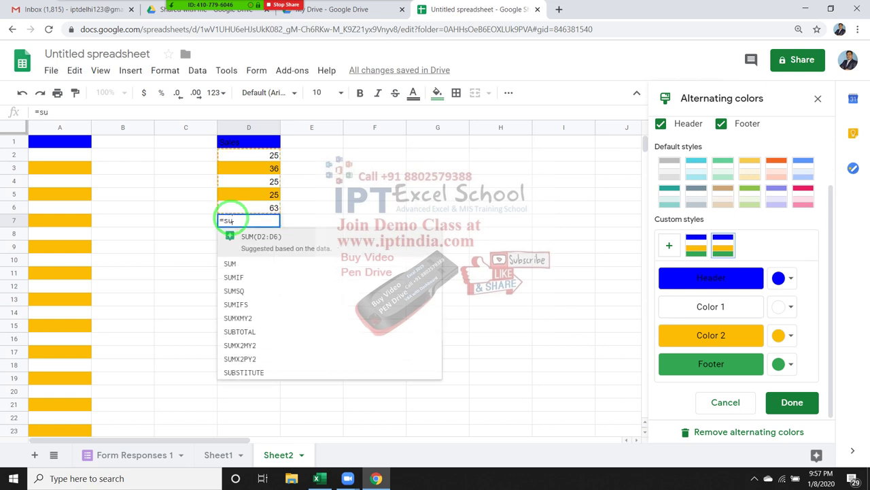
{"action": "type", "text": "m"}
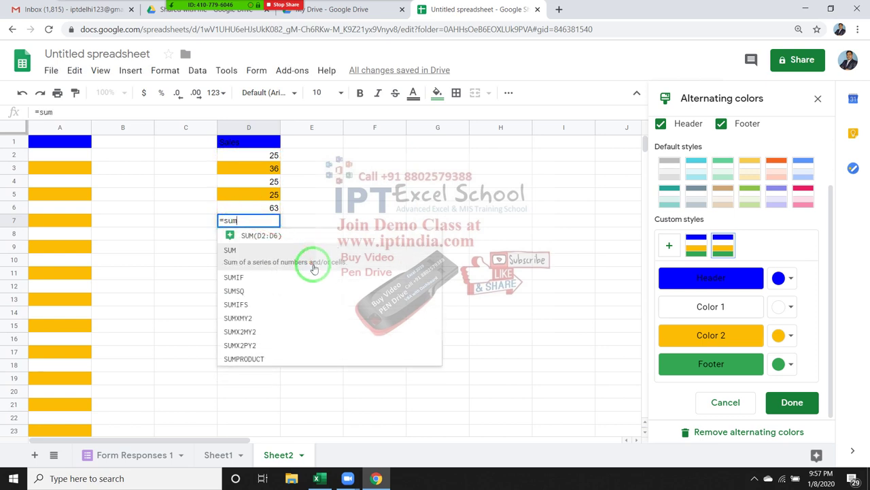
{"action": "left_click", "coordinate": [288, 235]}
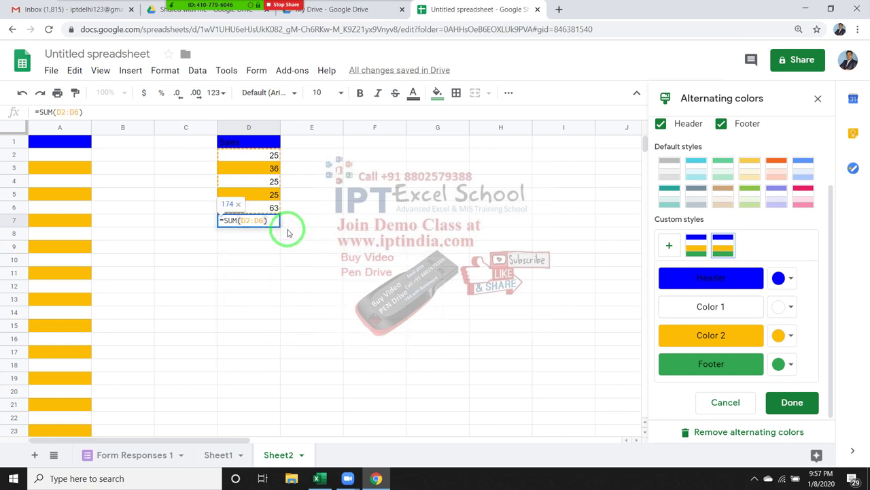
{"action": "key", "text": "Escape"}
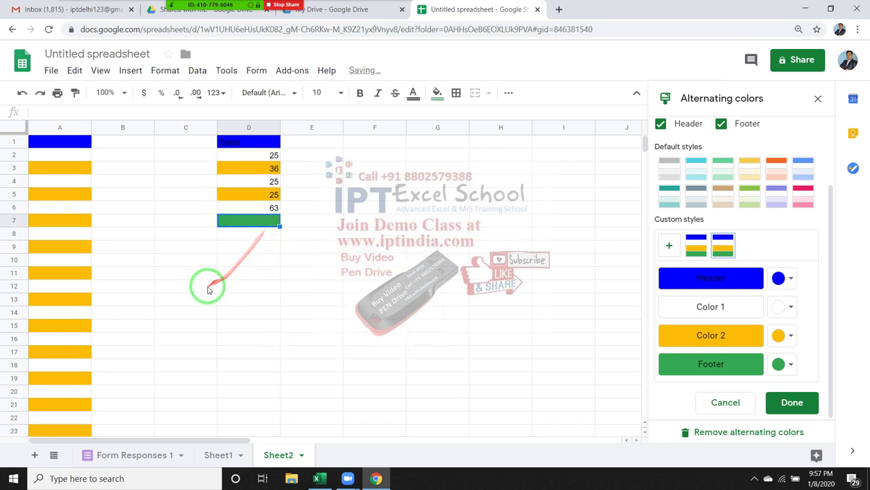
{"action": "left_click", "coordinate": [208, 288]}
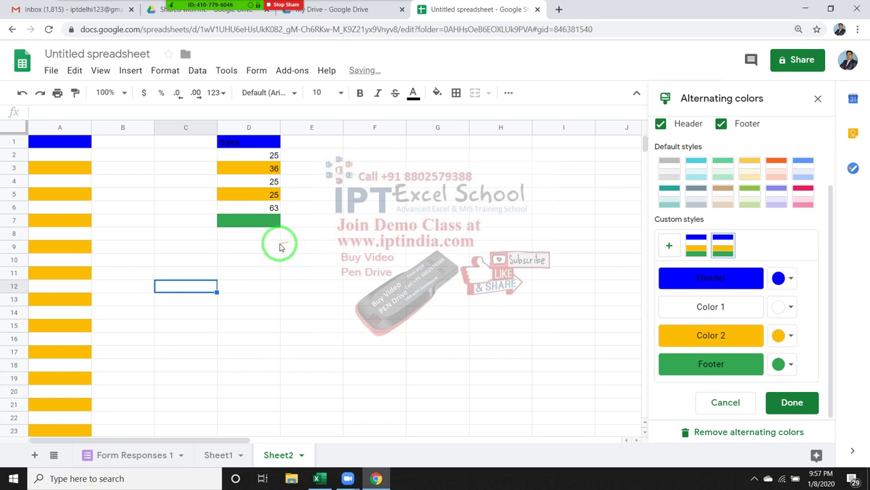
{"action": "left_click", "coordinate": [275, 223]}
{"action": "type", "text": "=SUM(D2:D6)"}
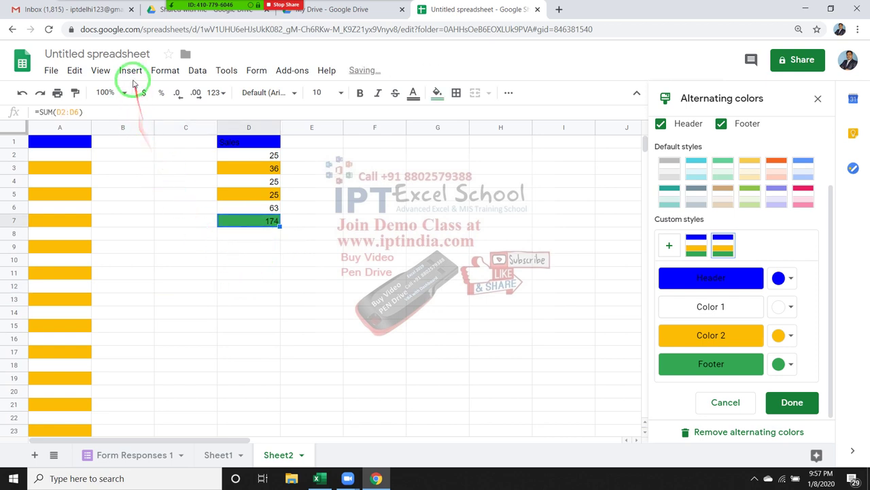
Step: Select D1:D7 and clear its formatting to remove the alternating colours
{"action": "left_click", "coordinate": [131, 71]}
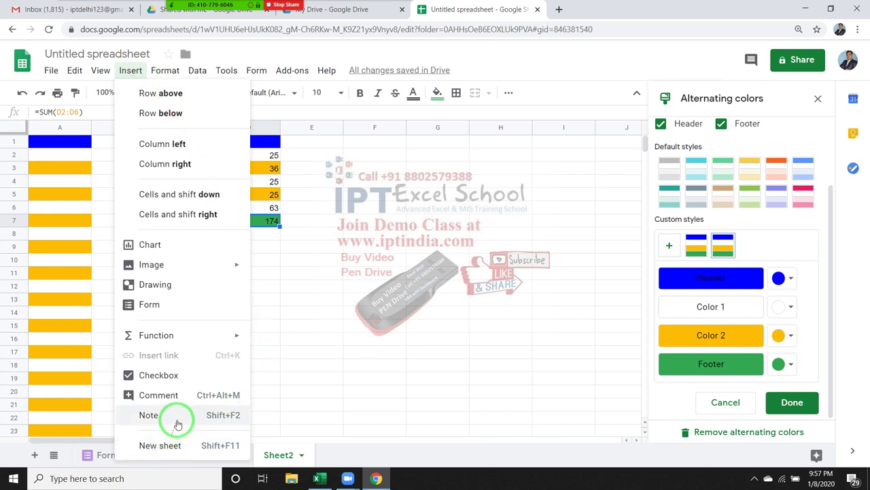
{"action": "left_click", "coordinate": [165, 71]}
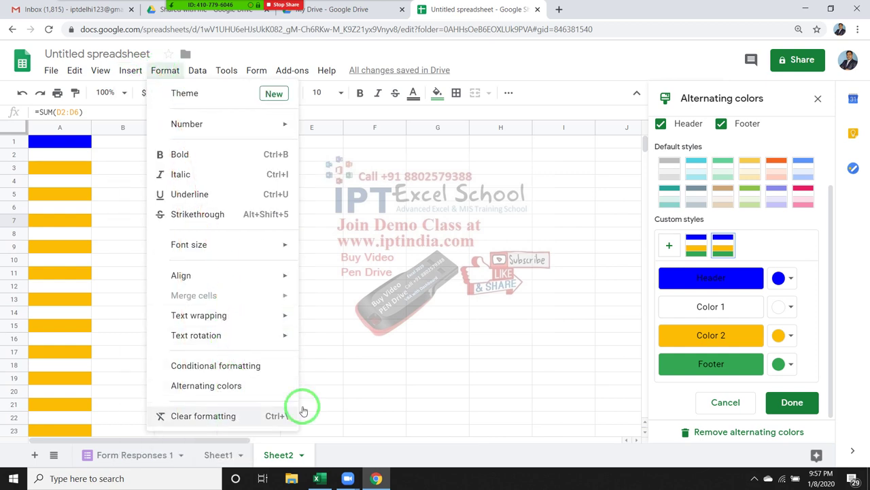
{"action": "left_click", "coordinate": [233, 421]}
{"action": "left_click_drag", "start_coordinate": [262, 141], "coordinate": [265, 222]}
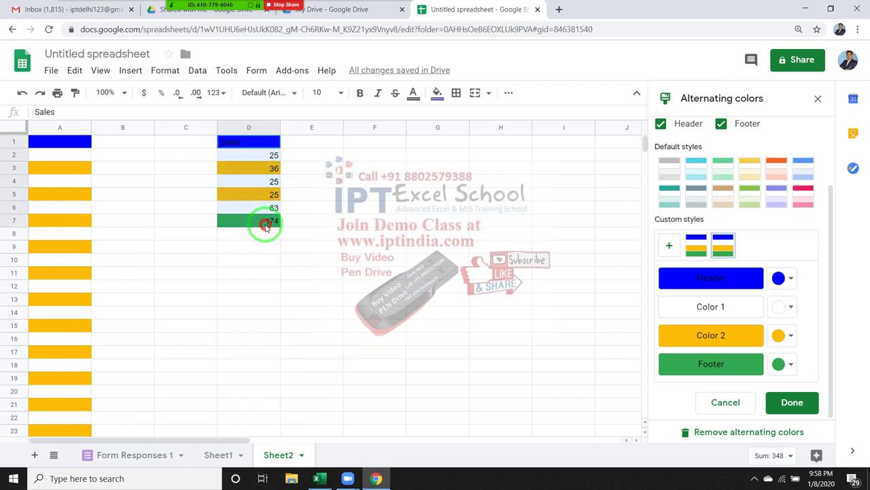
{"action": "left_click", "coordinate": [162, 80]}
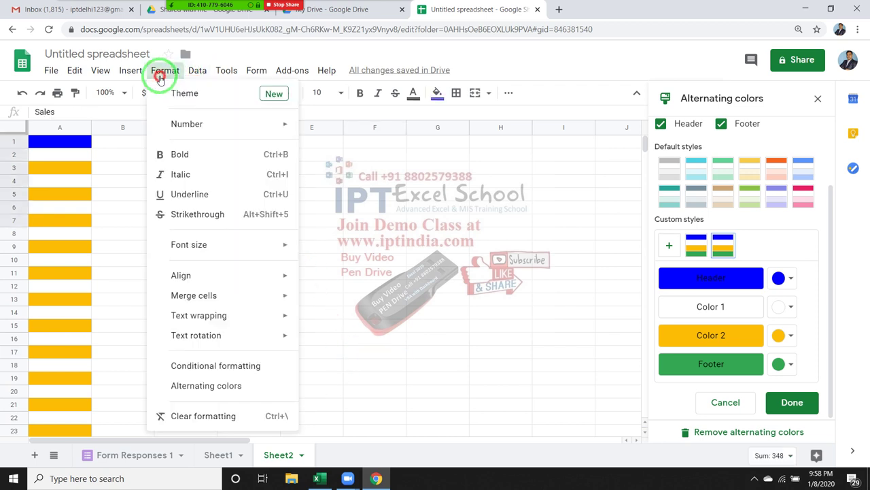
{"action": "left_click", "coordinate": [207, 416]}
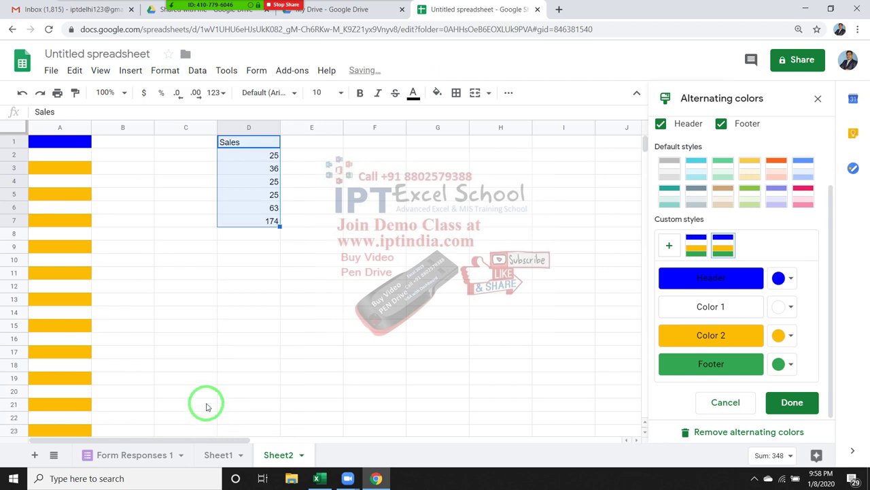
{"action": "left_click", "coordinate": [181, 306]}
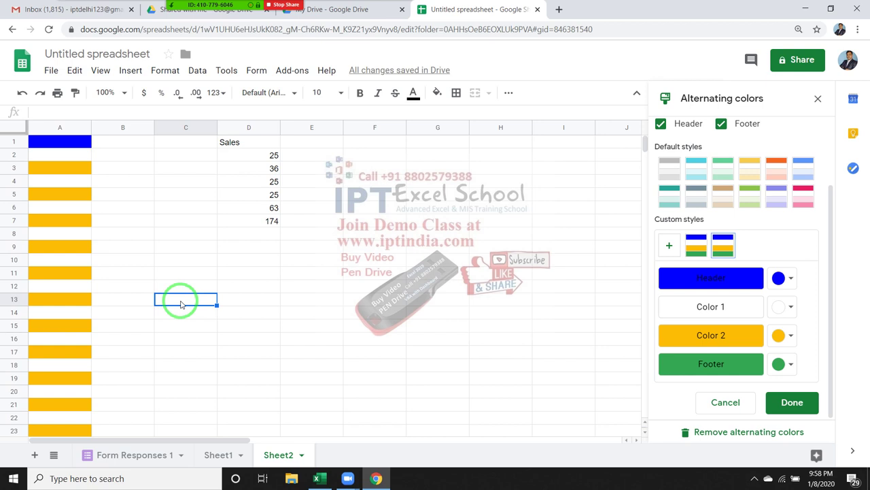
{"action": "left_click", "coordinate": [269, 210]}
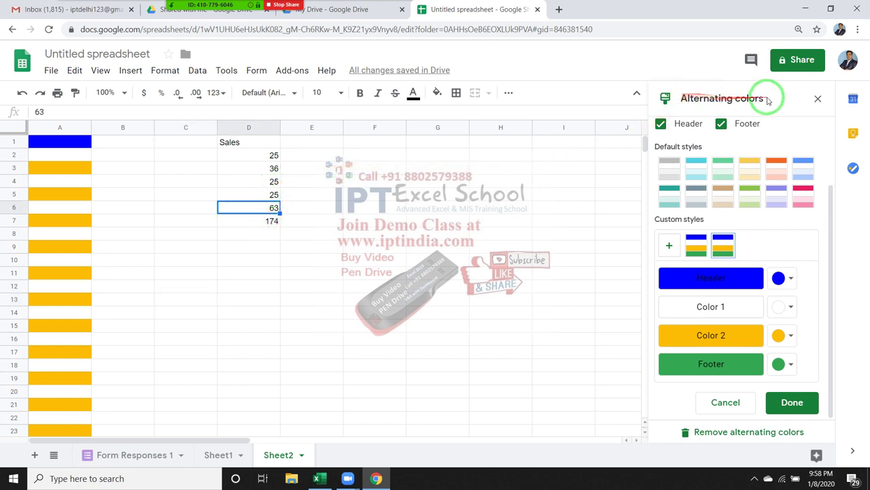
Step: Close the alternating colours sidebar and check the total formula in D7
{"action": "left_click", "coordinate": [818, 99]}
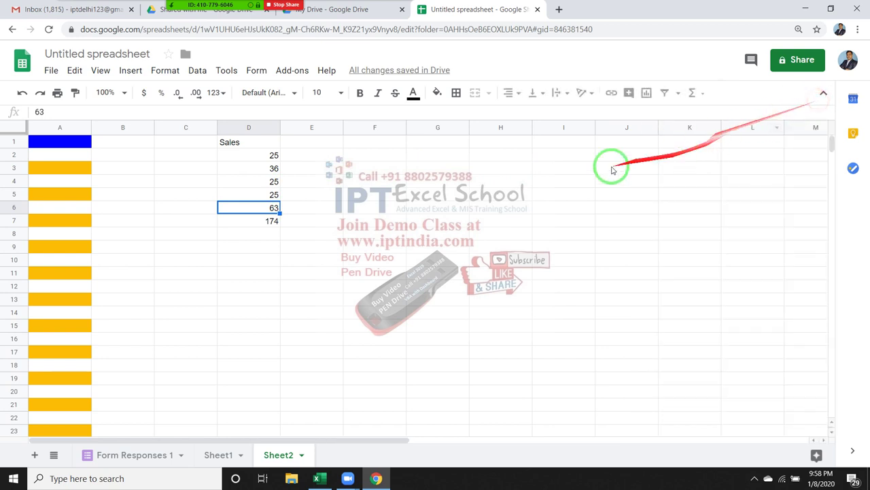
{"action": "left_click", "coordinate": [303, 232]}
{"action": "left_click", "coordinate": [274, 222]}
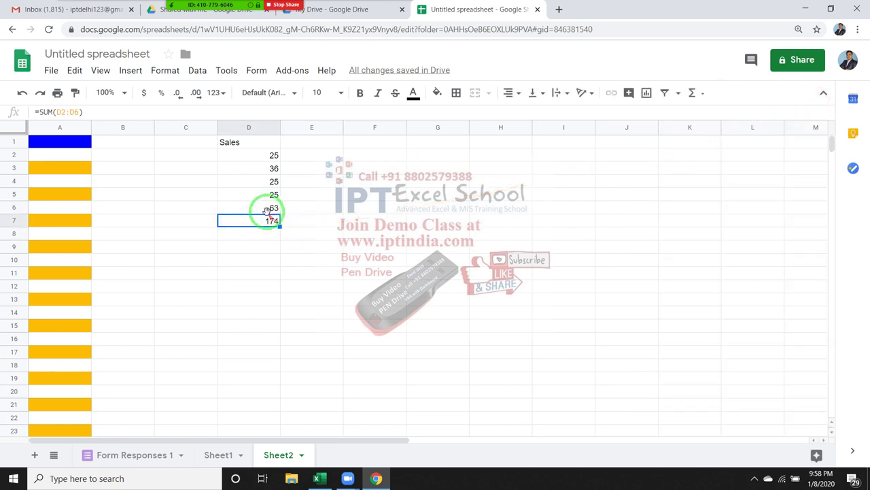
Step: Check cells D6, D5, D3 and D2, then bring up the Format menu
{"action": "left_click", "coordinate": [267, 207]}
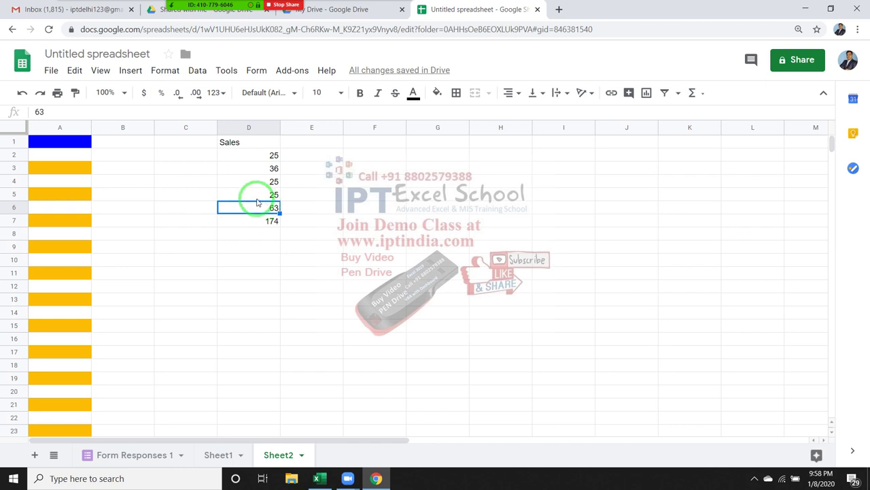
{"action": "left_click", "coordinate": [253, 196]}
{"action": "left_click", "coordinate": [262, 168]}
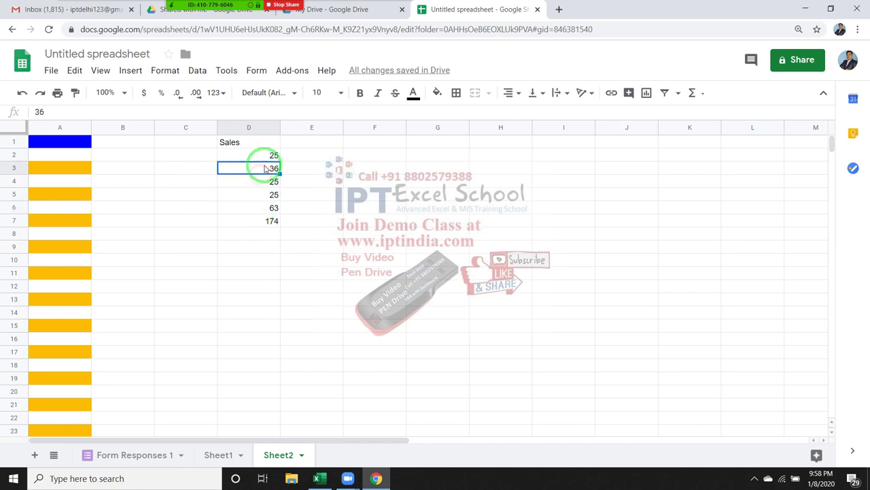
{"action": "left_click", "coordinate": [265, 159]}
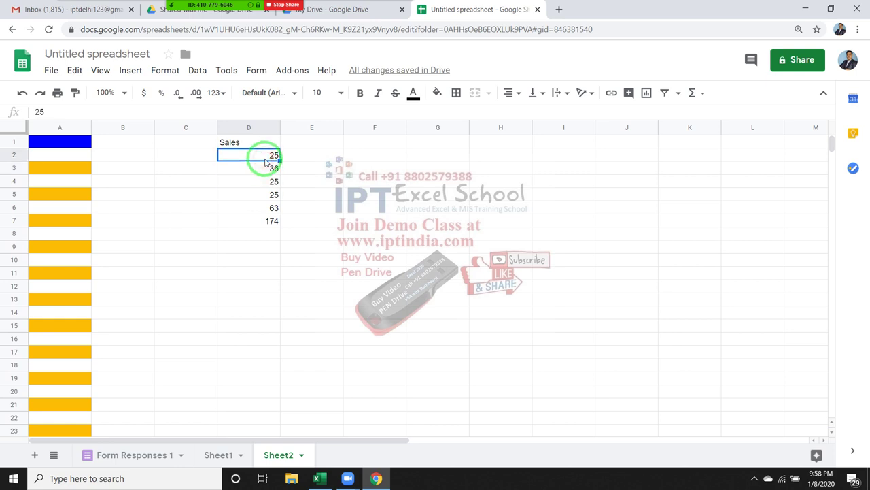
{"action": "mouse_move", "coordinate": [187, 13]}
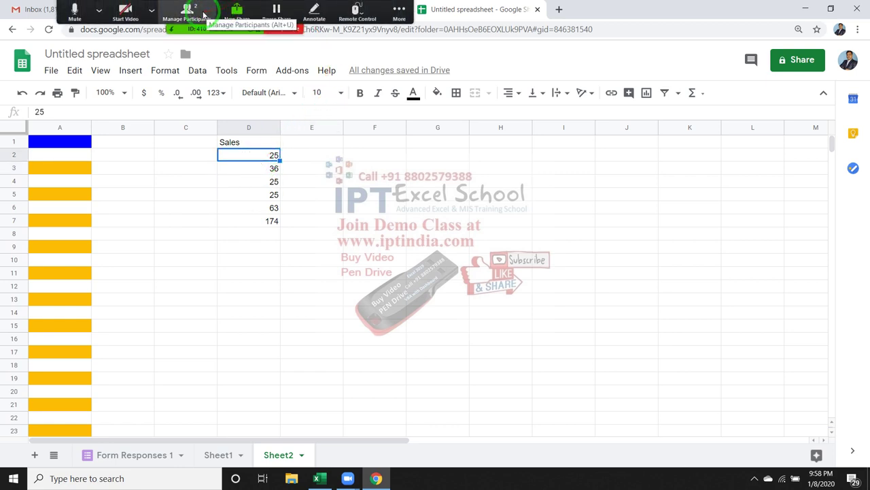
{"action": "left_click", "coordinate": [165, 70]}
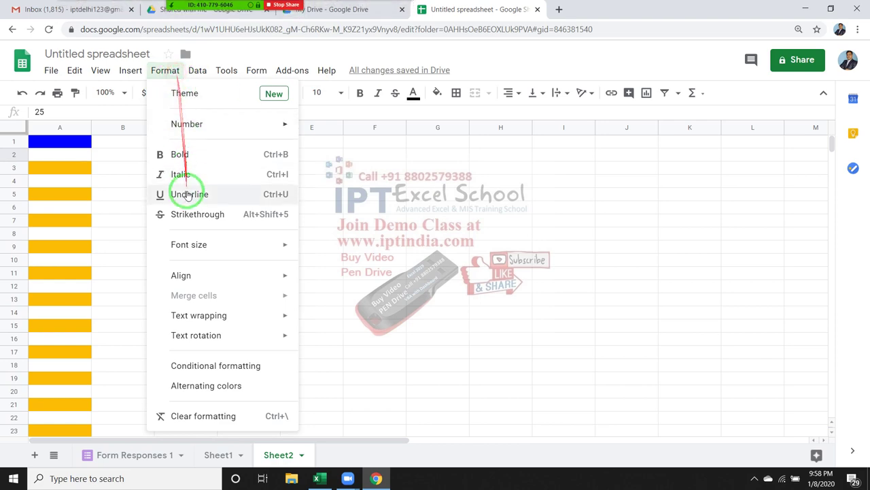